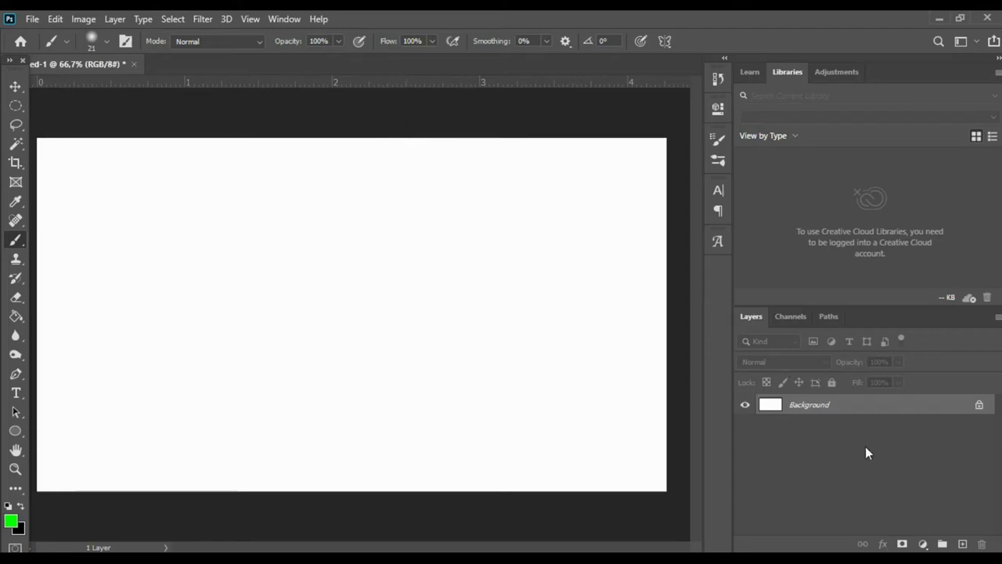
Add three empty layers above the Background and make Layer 1 active.
left_click(963, 543)
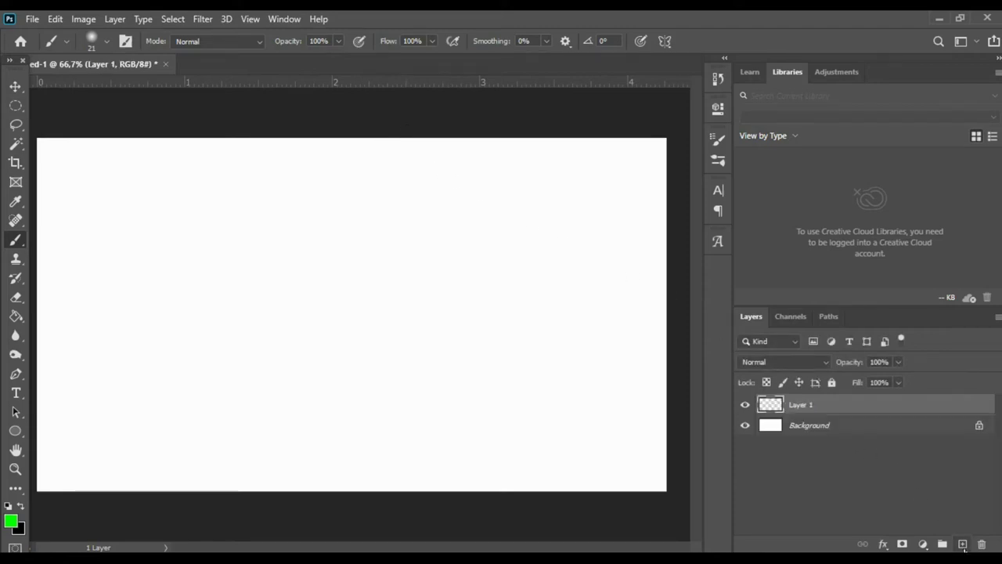
left_click(964, 544)
left_click(964, 543)
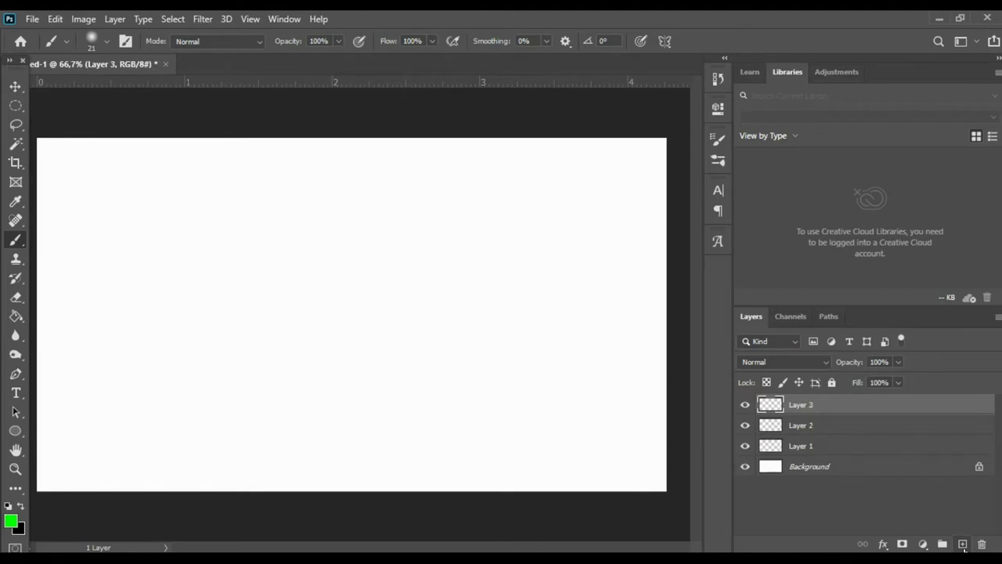
left_click(831, 448)
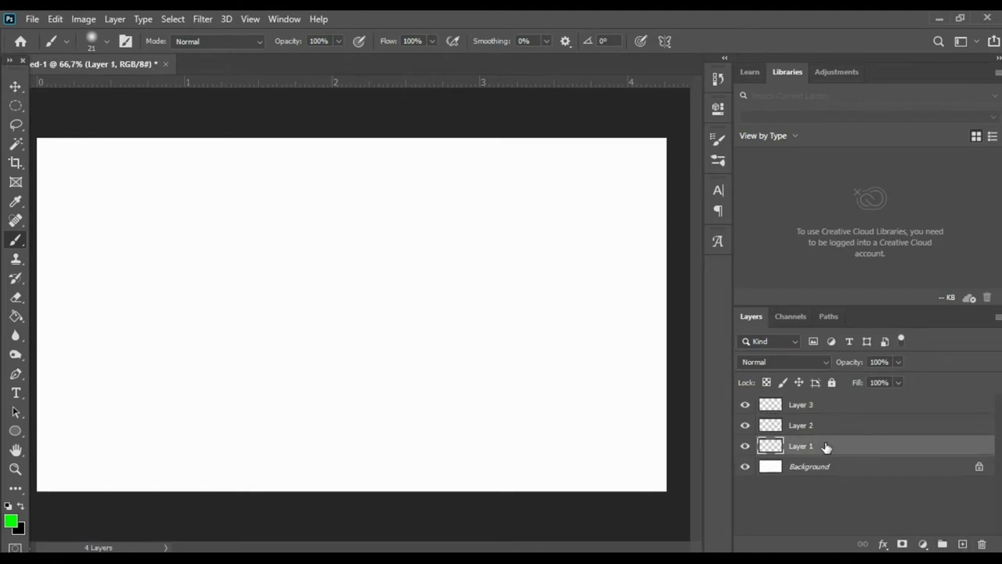
Choose the Brush tool and begin raising its size to 34 px.
right_click(16, 244)
left_click(49, 239)
right_click(154, 242)
left_click(228, 264)
Set the brush size to 34 px, then paint and undo a green test stroke.
left_click_drag(245, 230, 249, 235)
key("Tab")
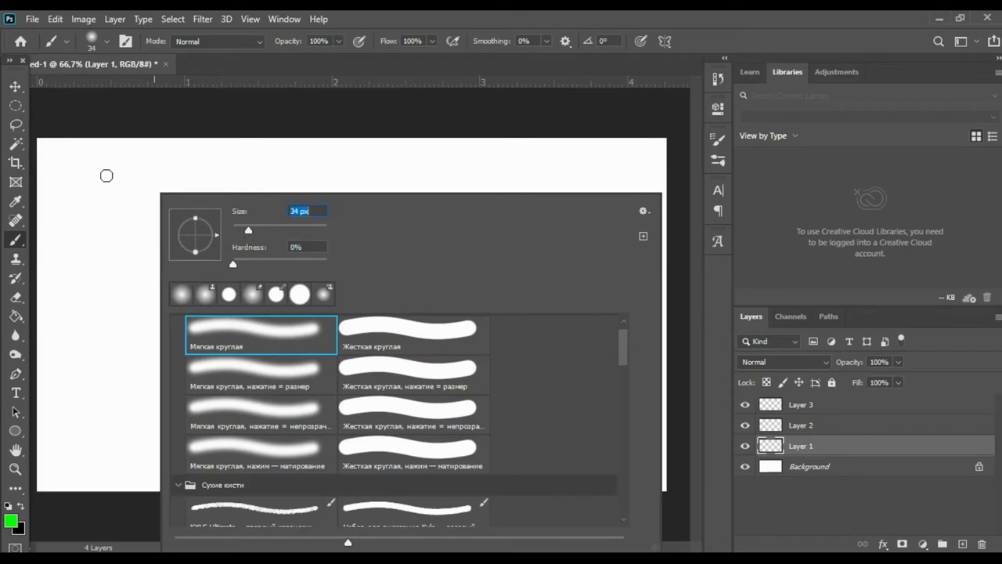
key("Return")
left_click_drag(47, 136, 90, 316)
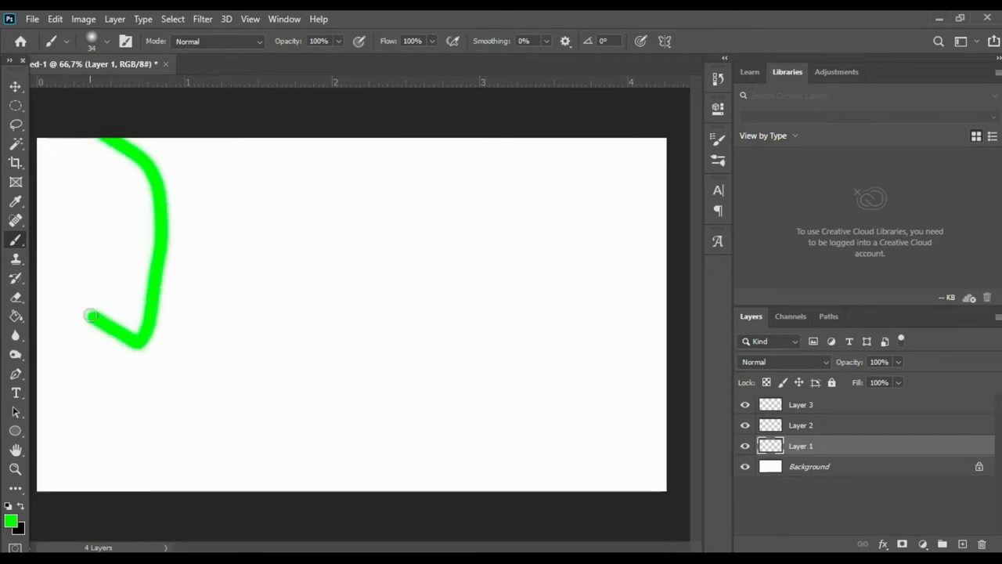
key("ctrl+z")
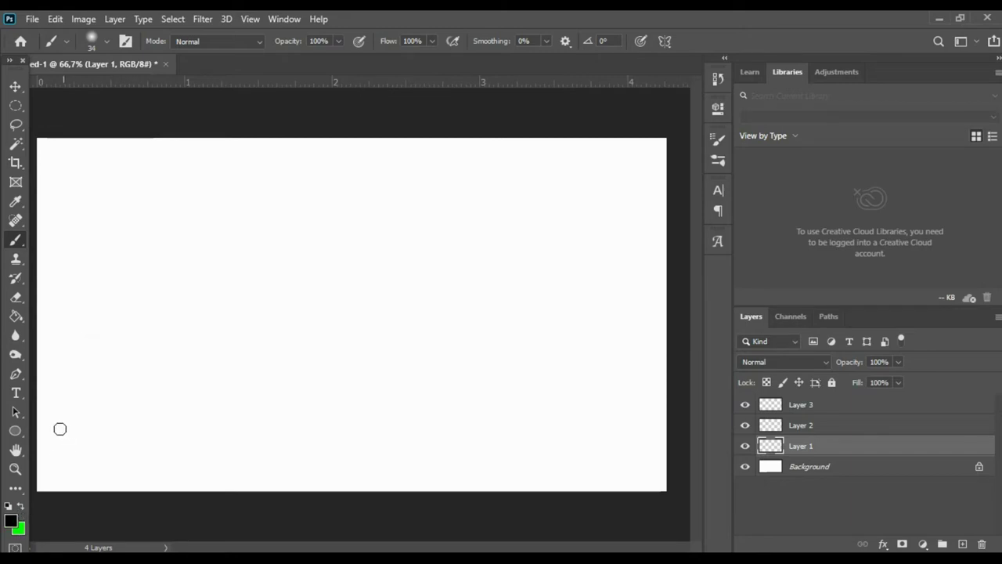
Scribble dense black loops across the left, upper right and bottom of Layer 1.
mouse_move(55, 386)
left_mouse_down()
mouse_move(139, 344)
mouse_move(329, 112)
mouse_move(302, 383)
mouse_move(219, 175)
mouse_move(212, 246)
mouse_move(47, 274)
mouse_move(420, 148)
mouse_move(491, 293)
left_mouse_up()
mouse_move(556, 162)
left_mouse_down()
mouse_move(331, 381)
mouse_move(627, 219)
mouse_move(522, 340)
mouse_move(661, 254)
mouse_move(575, 384)
mouse_move(667, 356)
mouse_move(278, 436)
mouse_move(376, 423)
left_mouse_up()
mouse_move(634, 470)
left_mouse_down()
mouse_move(331, 481)
mouse_move(454, 470)
mouse_move(376, 458)
mouse_move(147, 484)
mouse_move(188, 376)
mouse_move(117, 302)
mouse_move(250, 247)
mouse_move(71, 161)
mouse_move(629, 112)
mouse_move(619, 139)
mouse_move(627, 282)
mouse_move(592, 377)
mouse_move(485, 322)
mouse_move(548, 376)
mouse_move(235, 358)
mouse_move(170, 244)
mouse_move(141, 407)
mouse_move(423, 392)
mouse_move(266, 481)
mouse_move(426, 365)
mouse_move(60, 228)
mouse_move(145, 225)
left_mouse_up()
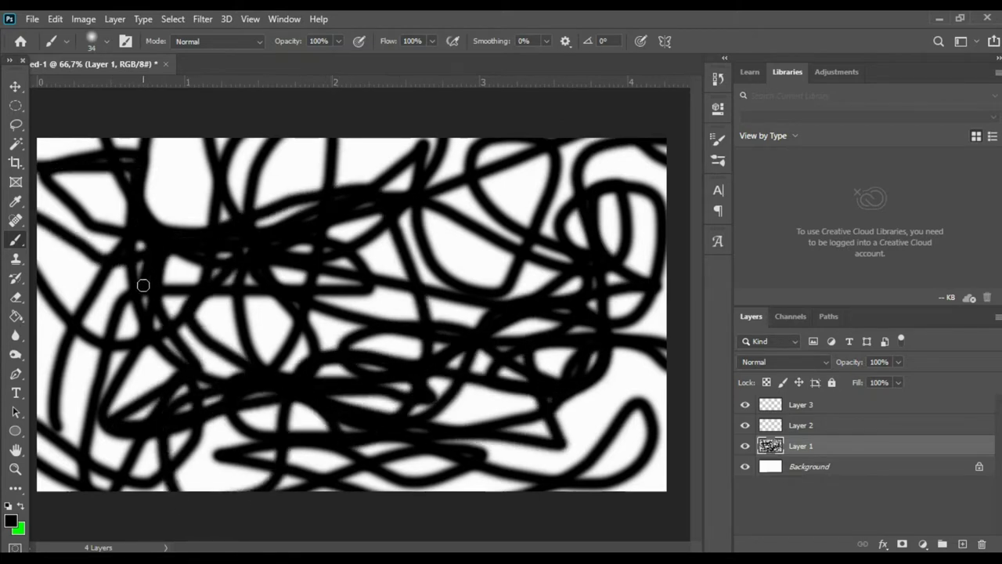
right_click(291, 231)
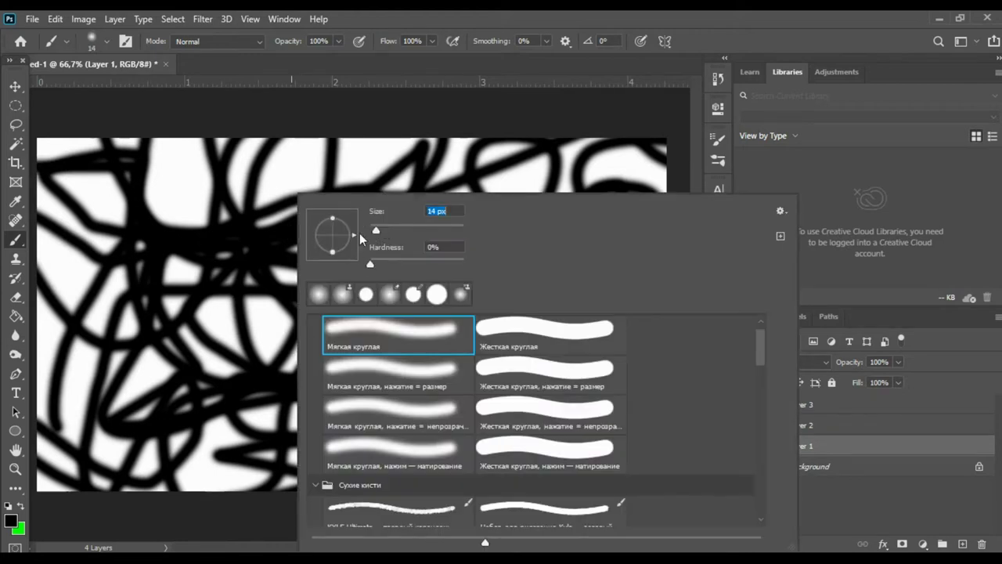
Paint thin 14 px black strokes over the existing scribble.
key("Return")
mouse_move(149, 165)
left_mouse_down()
mouse_move(470, 242)
mouse_move(149, 376)
mouse_move(564, 353)
mouse_move(256, 405)
mouse_move(549, 462)
mouse_move(407, 482)
mouse_move(509, 443)
mouse_move(215, 454)
mouse_move(86, 335)
left_mouse_up()
mouse_move(71, 280)
left_mouse_down()
mouse_move(68, 211)
mouse_move(353, 156)
mouse_move(541, 317)
left_mouse_up()
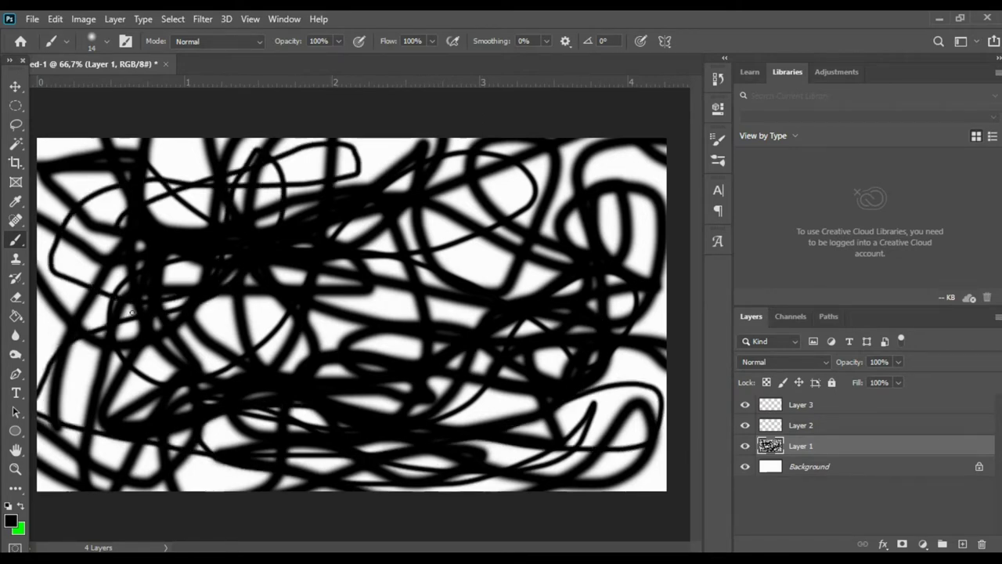
left_click(12, 520)
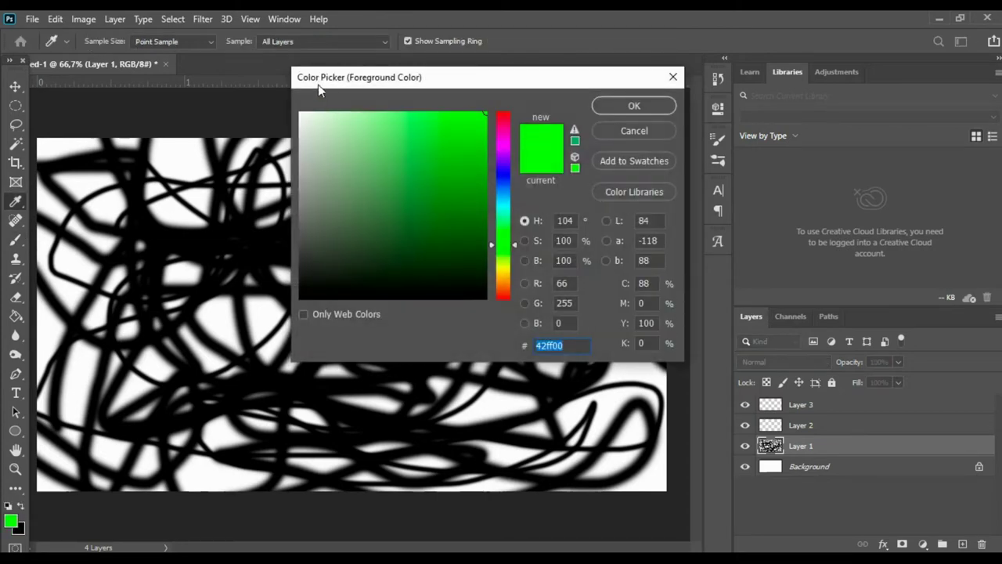
Set the foreground colour to white (ffffff) and paint white loops across the black scribble.
left_click_drag(335, 126, 224, 90)
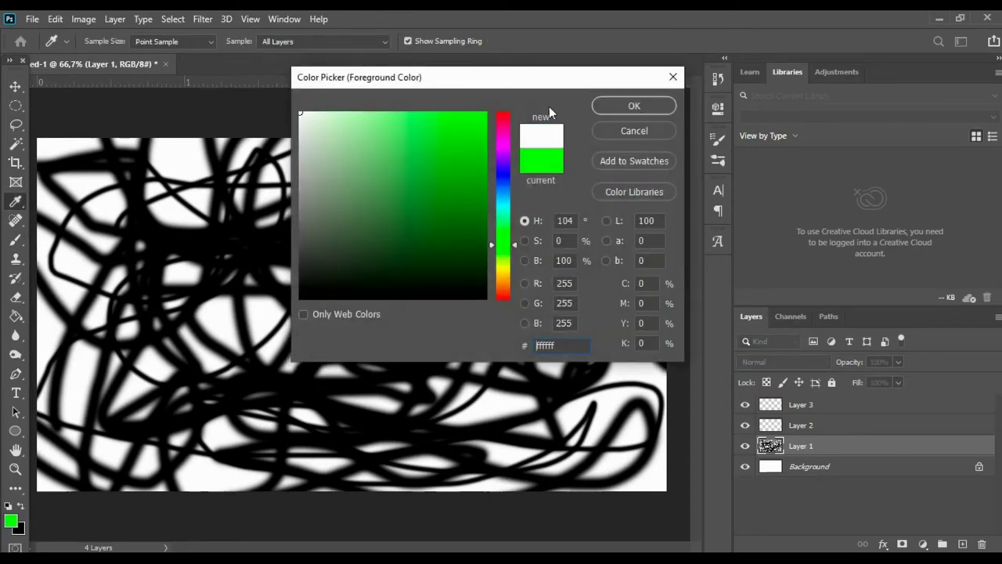
left_click(653, 107)
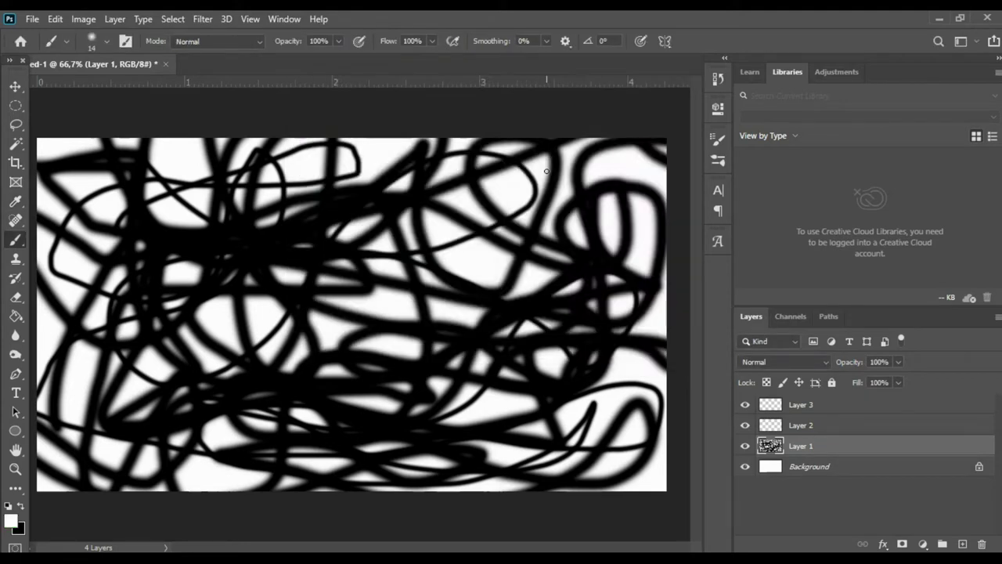
mouse_move(403, 268)
left_mouse_down()
mouse_move(562, 180)
mouse_move(413, 332)
left_mouse_up()
mouse_move(448, 374)
left_mouse_down()
mouse_move(627, 301)
mouse_move(401, 329)
mouse_move(656, 166)
mouse_move(438, 319)
mouse_move(462, 360)
mouse_move(431, 419)
mouse_move(216, 352)
mouse_move(161, 370)
left_mouse_up()
mouse_move(185, 243)
left_mouse_down()
mouse_move(140, 314)
mouse_move(50, 259)
mouse_move(94, 315)
mouse_move(211, 399)
mouse_move(125, 431)
mouse_move(337, 453)
mouse_move(153, 470)
mouse_move(413, 386)
mouse_move(631, 418)
left_mouse_up()
mouse_move(452, 465)
left_mouse_down()
mouse_move(387, 494)
mouse_move(192, 210)
left_mouse_up()
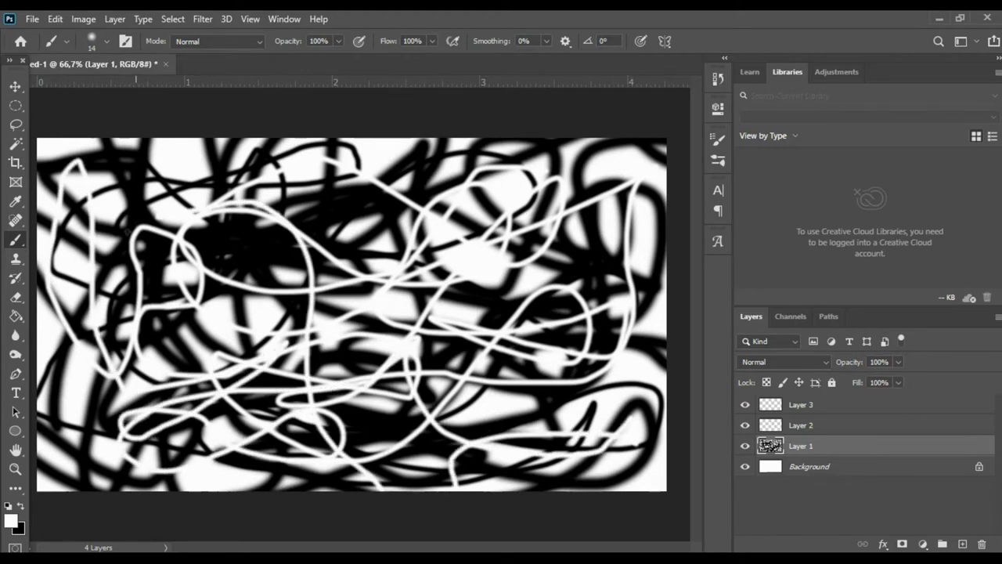
mouse_move(78, 166)
left_mouse_down()
mouse_move(50, 448)
mouse_move(610, 212)
left_mouse_up()
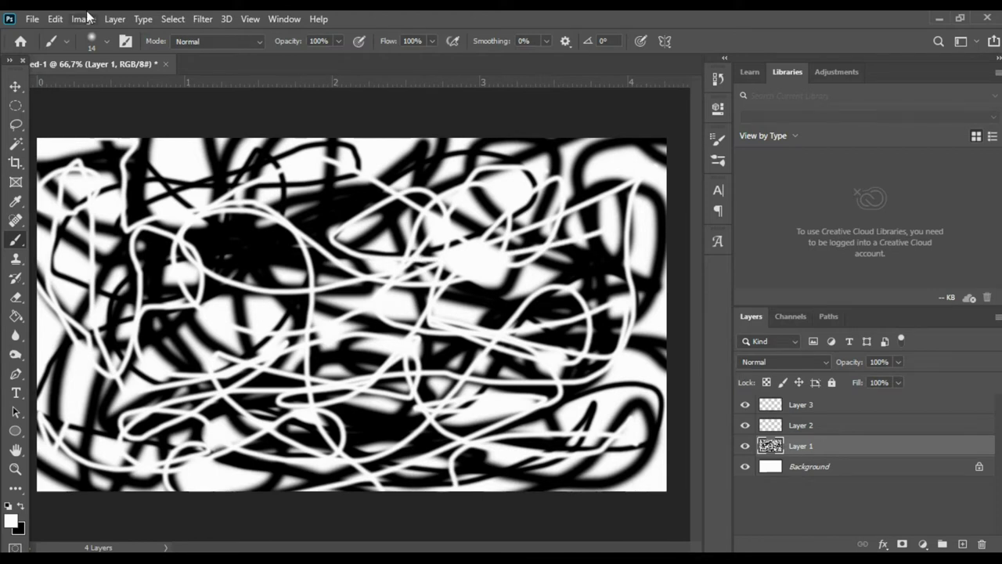
left_click(202, 19)
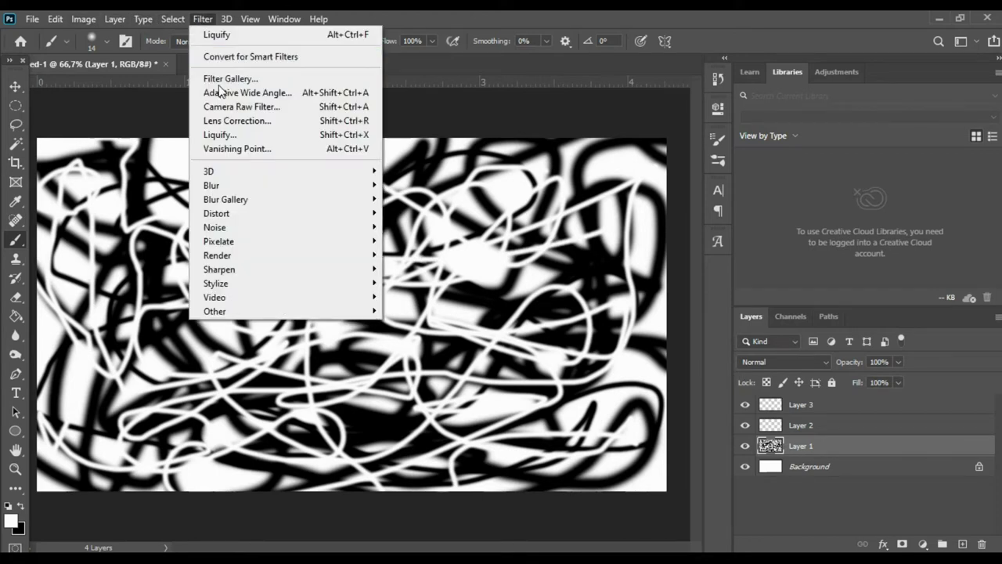
Swirl the strokes with Liquify's Forward Warp at sizes 53 then 273, and apply.
left_click(257, 137)
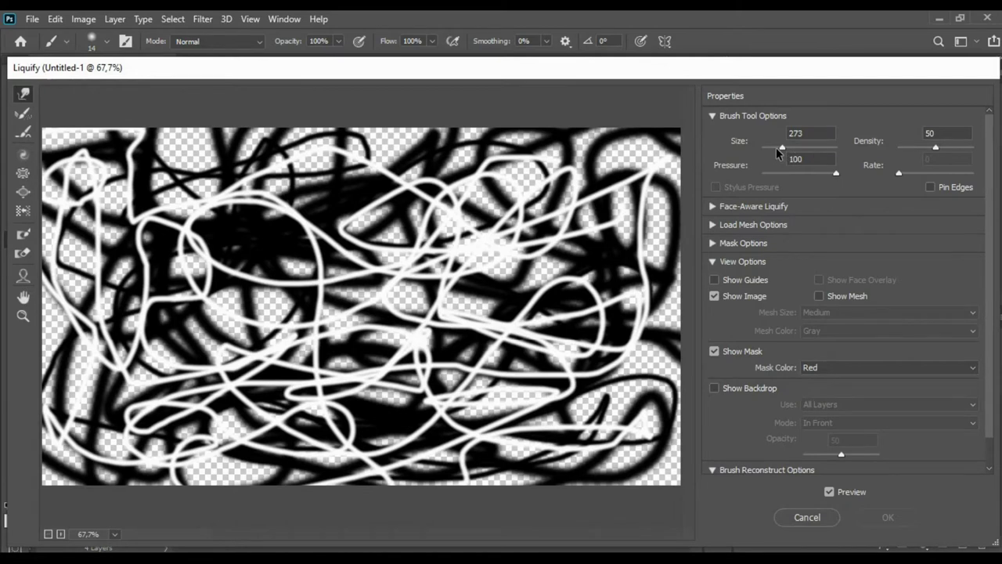
left_click_drag(776, 147, 773, 147)
mouse_move(265, 186)
left_mouse_down()
mouse_move(288, 206)
mouse_move(261, 224)
mouse_move(396, 190)
mouse_move(350, 208)
left_mouse_up()
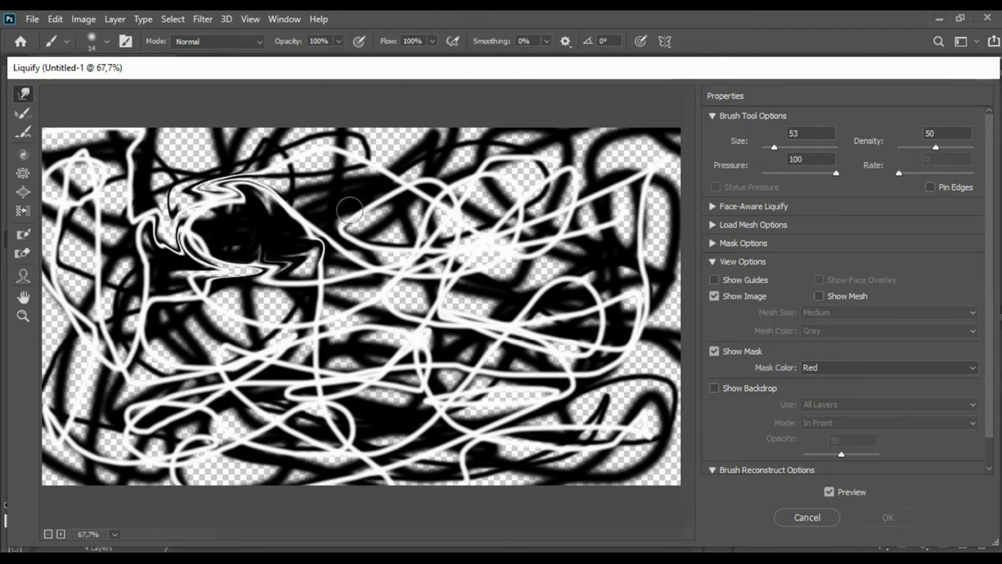
left_click_drag(350, 208, 392, 196)
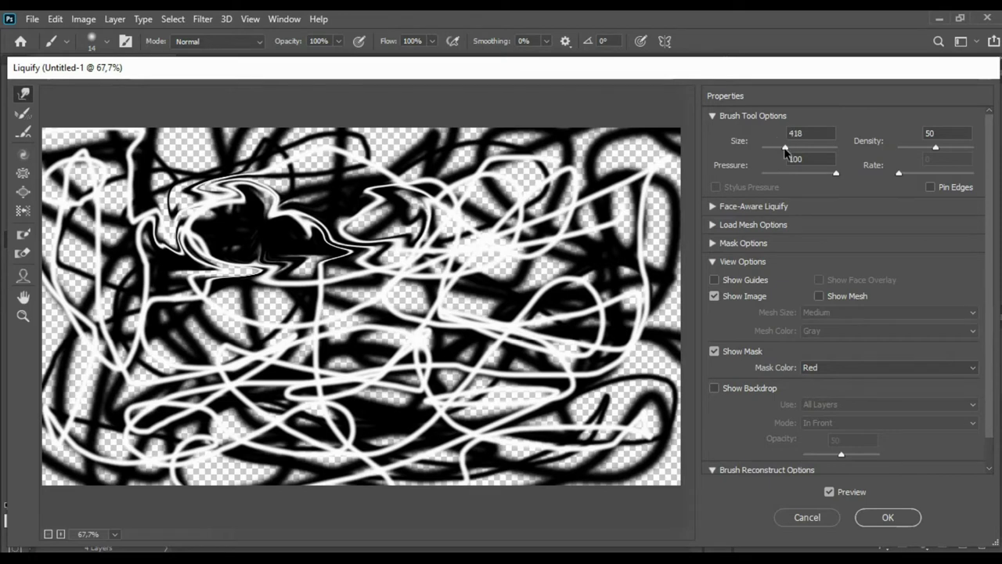
left_click_drag(791, 149, 788, 149)
left_click_drag(786, 149, 782, 149)
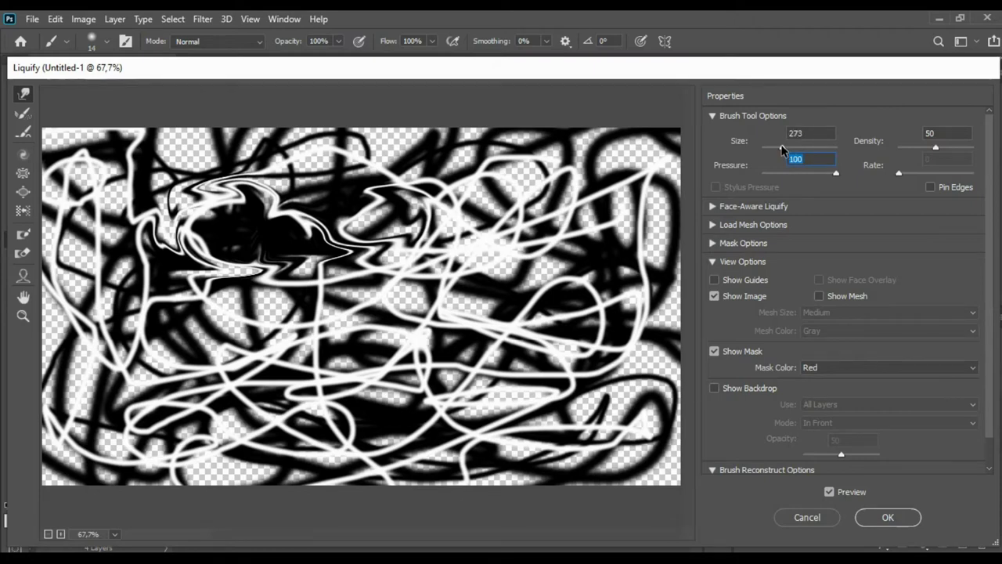
mouse_move(423, 227)
left_mouse_down()
mouse_move(352, 282)
mouse_move(462, 190)
mouse_move(286, 262)
mouse_move(540, 223)
left_mouse_up()
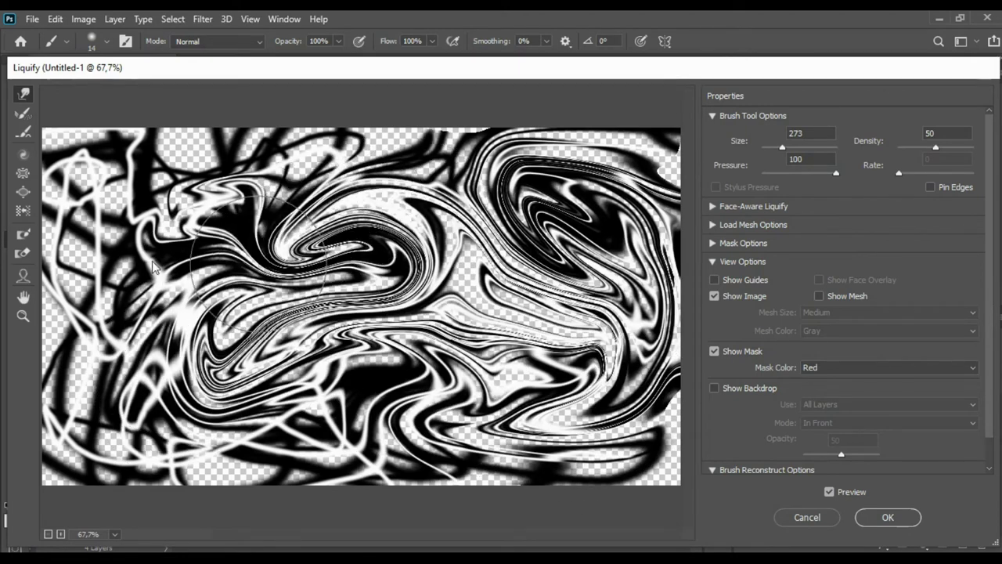
mouse_move(382, 171)
left_mouse_down()
mouse_move(230, 429)
mouse_move(348, 358)
mouse_move(3, 428)
mouse_move(656, 457)
mouse_move(329, 149)
mouse_move(490, 186)
left_mouse_up()
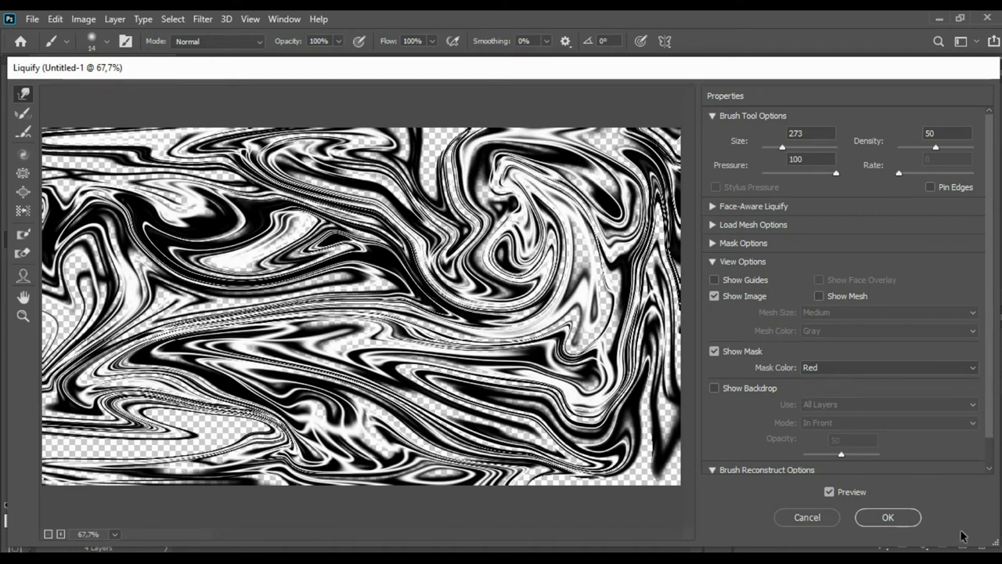
left_click(887, 518)
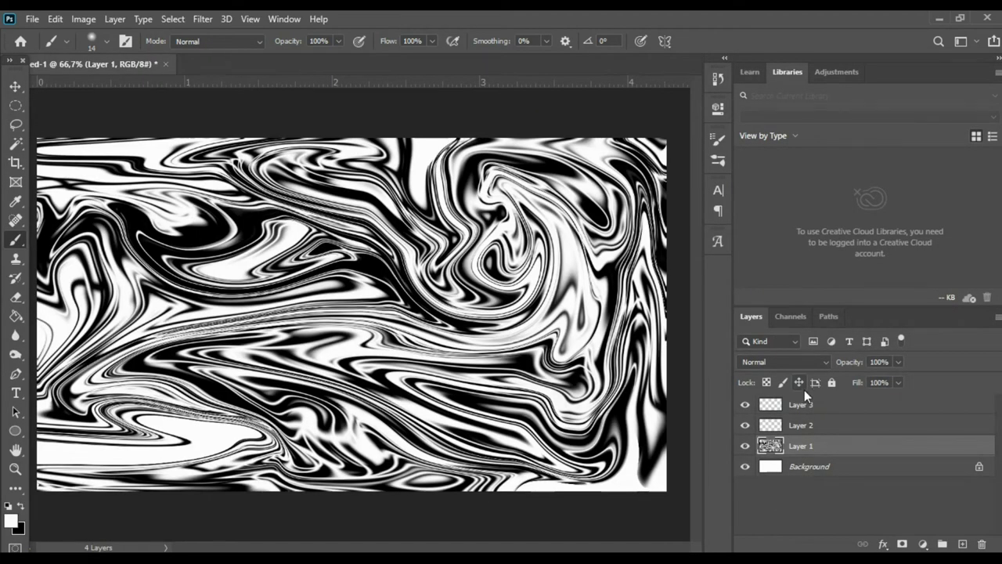
Select Layer 2 and render a Filter > Render > Fibers texture onto it.
left_click(840, 425)
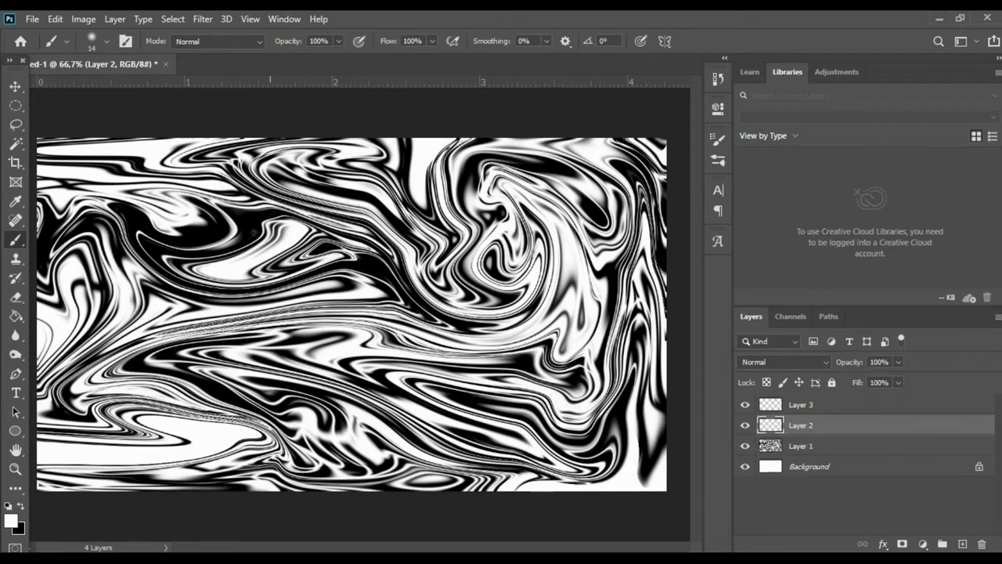
left_click(203, 19)
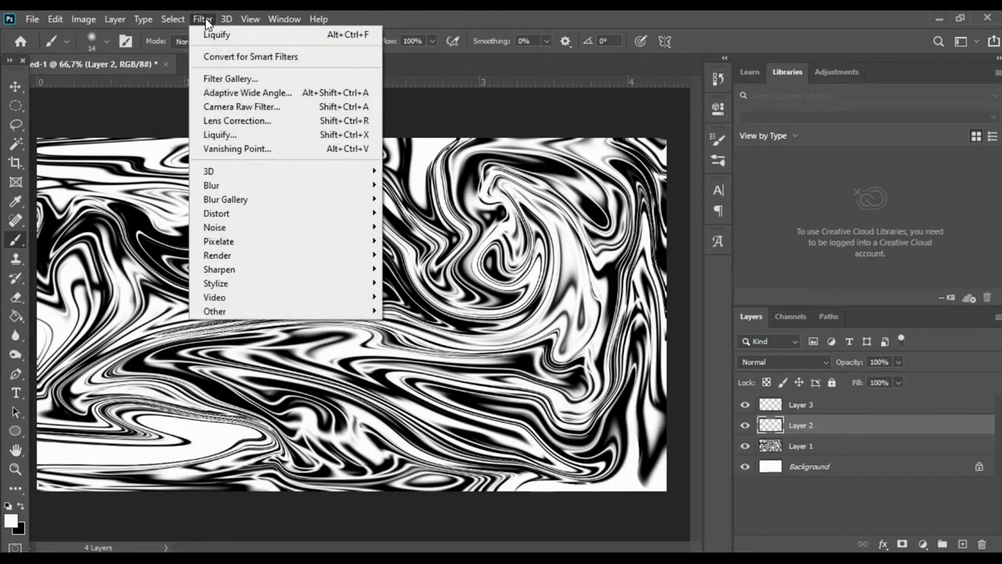
mouse_move(235, 256)
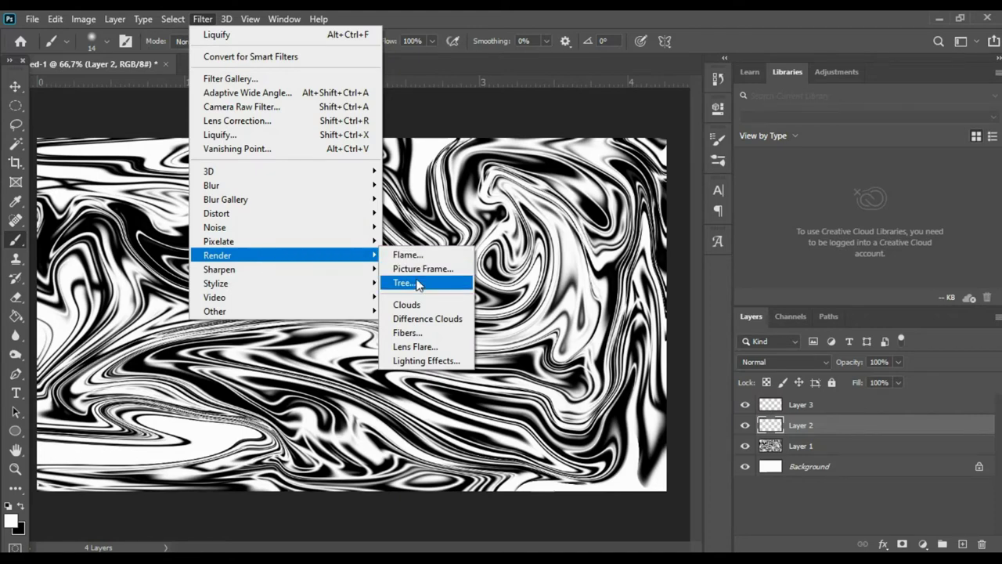
left_click(431, 336)
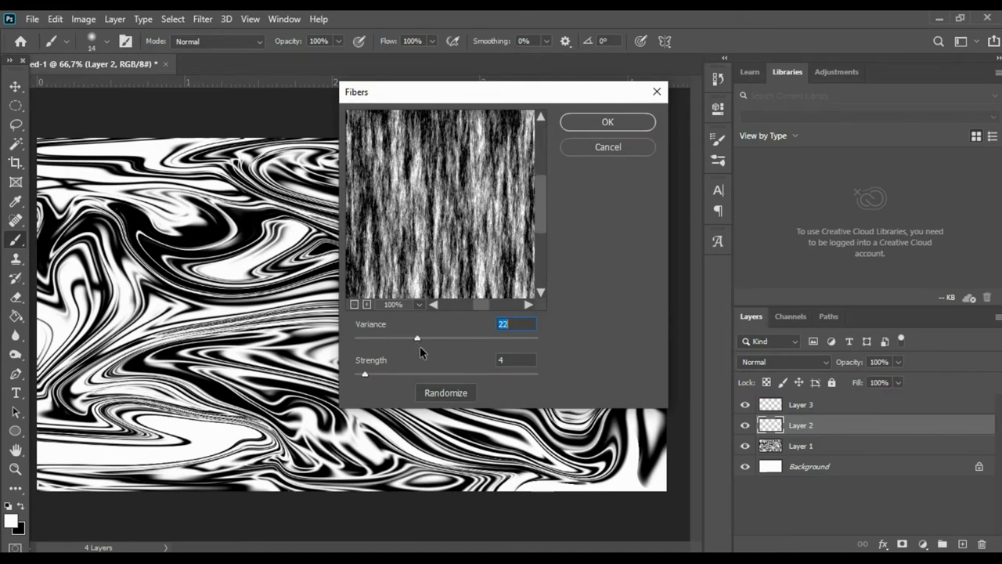
left_click(608, 124)
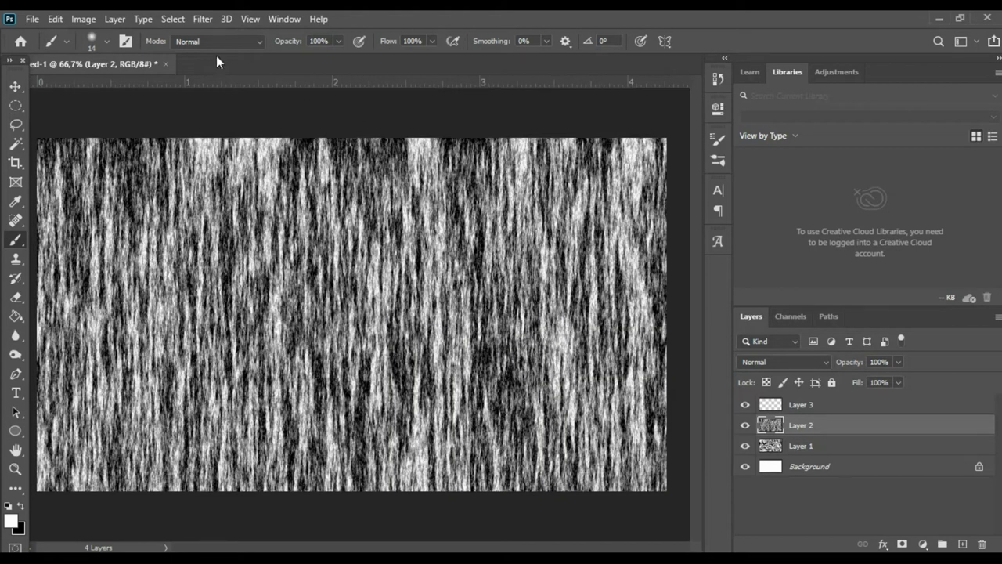
left_click(202, 19)
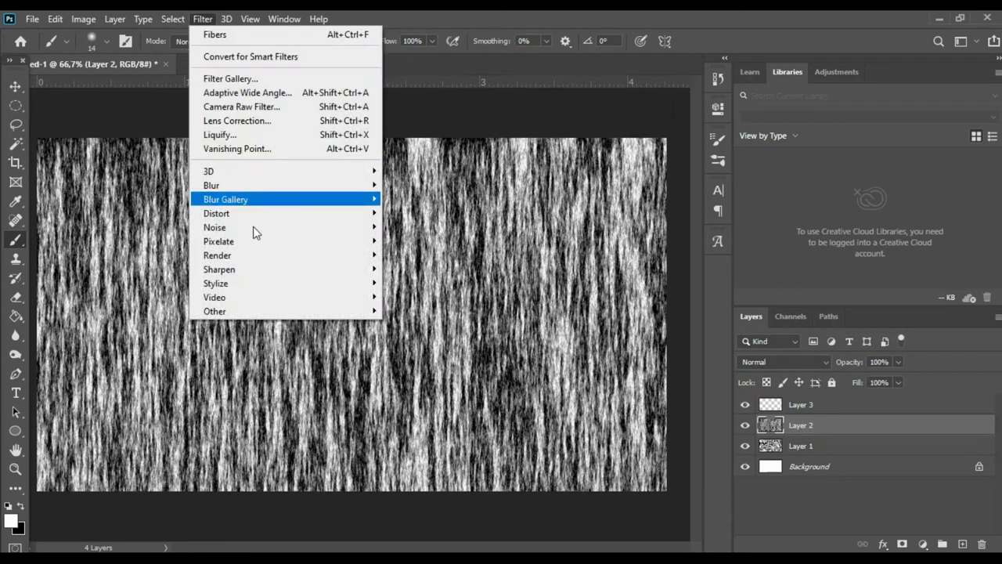
Liquify Layer 2's fibers into curls across the top, left and centre, then apply.
left_click(257, 140)
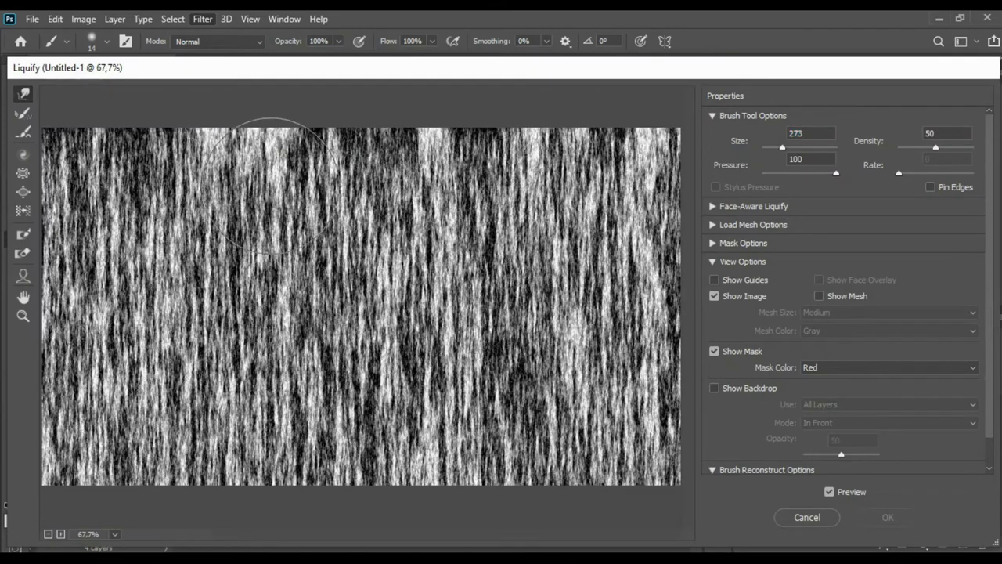
left_click_drag(329, 233, 423, 282)
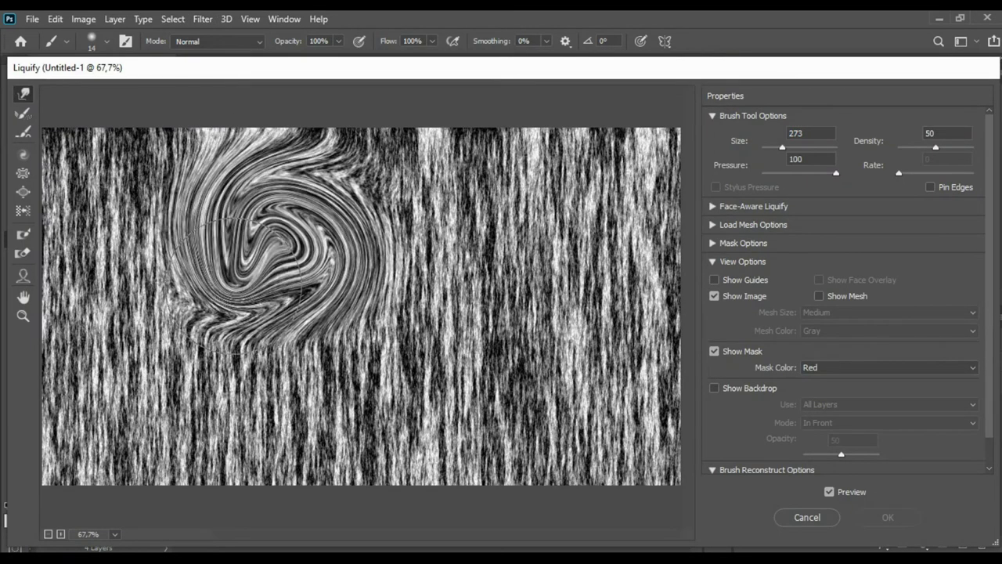
mouse_move(425, 285)
left_mouse_down()
mouse_move(504, 152)
mouse_move(442, 437)
mouse_move(94, 493)
left_mouse_up()
mouse_move(313, 361)
left_mouse_down()
mouse_move(94, 306)
mouse_move(125, 360)
mouse_move(259, 329)
mouse_move(146, 101)
mouse_move(67, 156)
mouse_move(89, 123)
left_mouse_up()
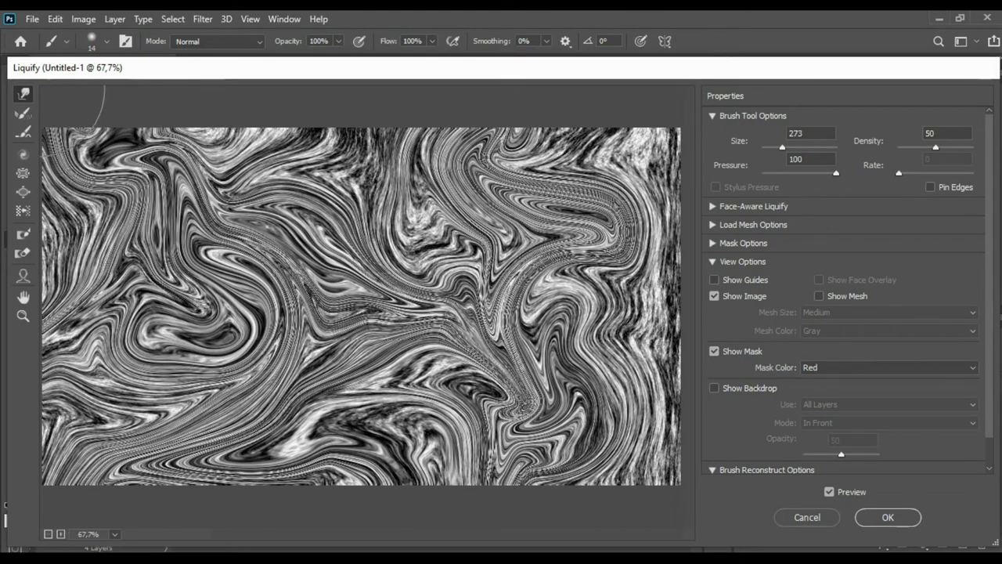
mouse_move(438, 275)
left_mouse_down()
mouse_move(408, 313)
mouse_move(517, 345)
mouse_move(423, 415)
mouse_move(423, 399)
mouse_move(358, 443)
mouse_move(501, 454)
left_mouse_up()
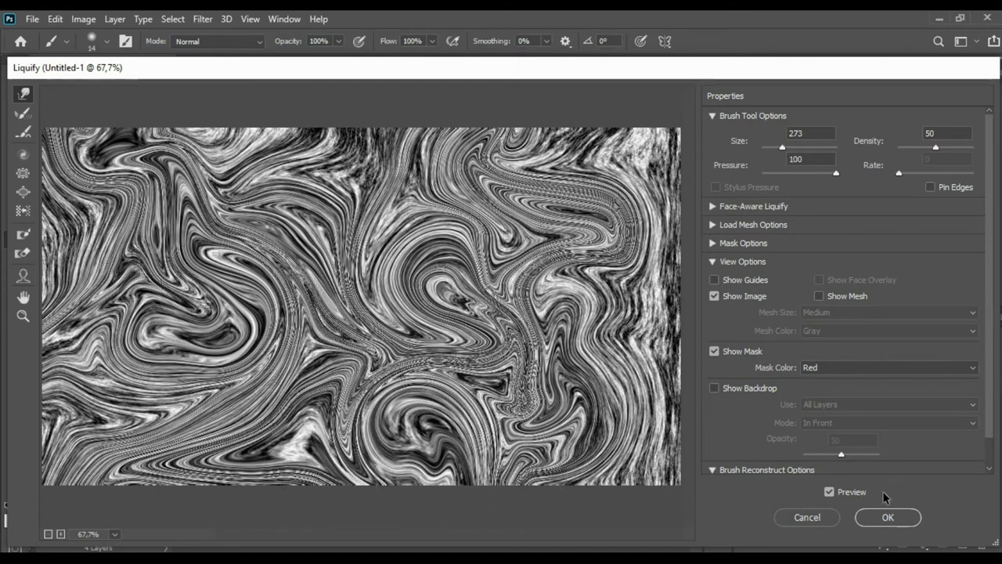
left_click(905, 525)
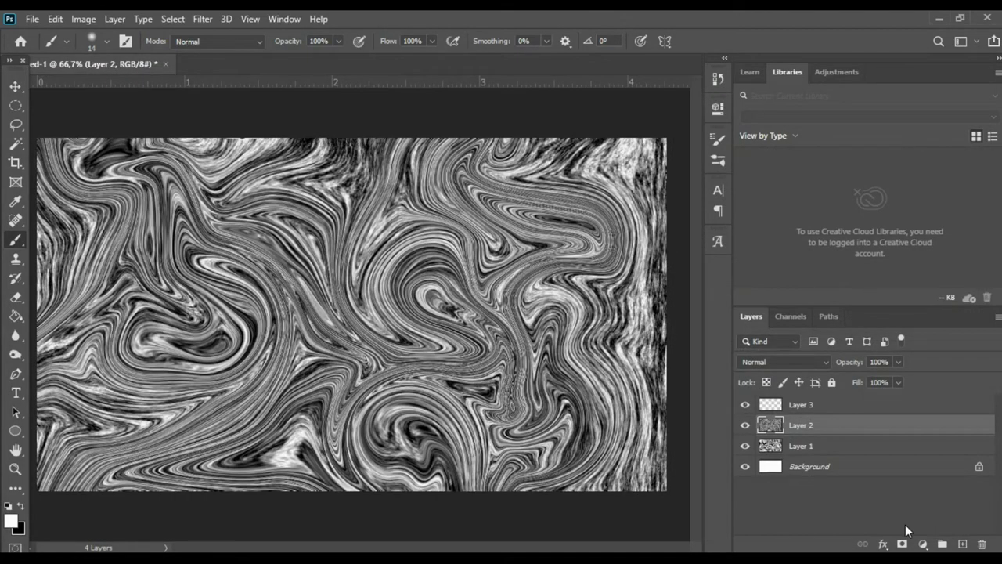
Select Layer 3 and fill it with Filter > Render > Clouds.
left_click(816, 408)
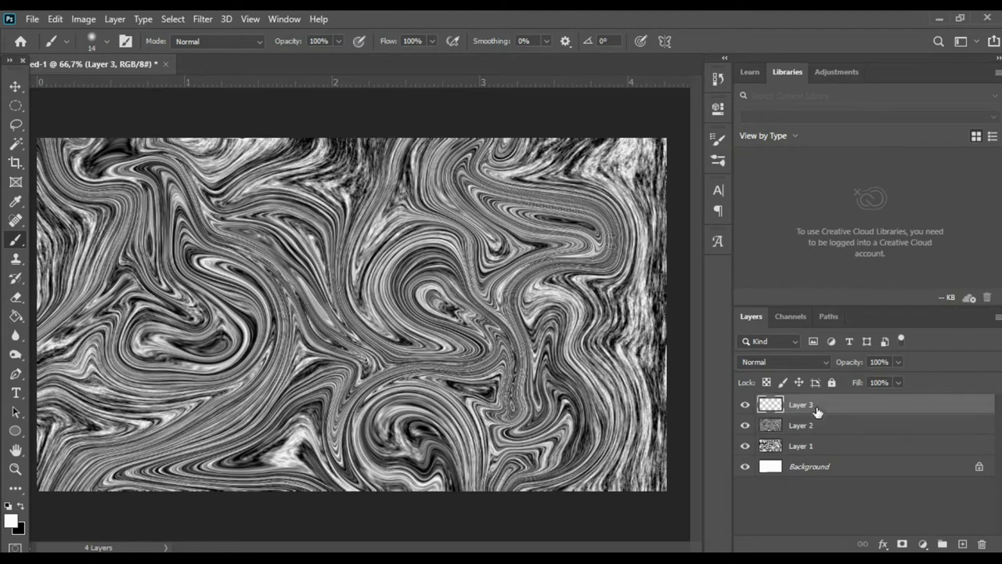
left_click(203, 19)
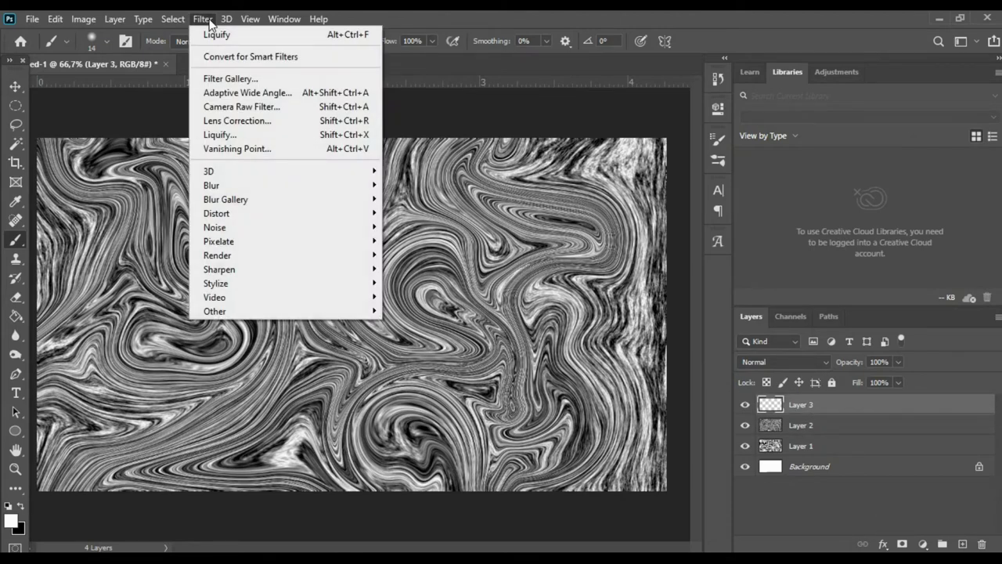
mouse_move(218, 255)
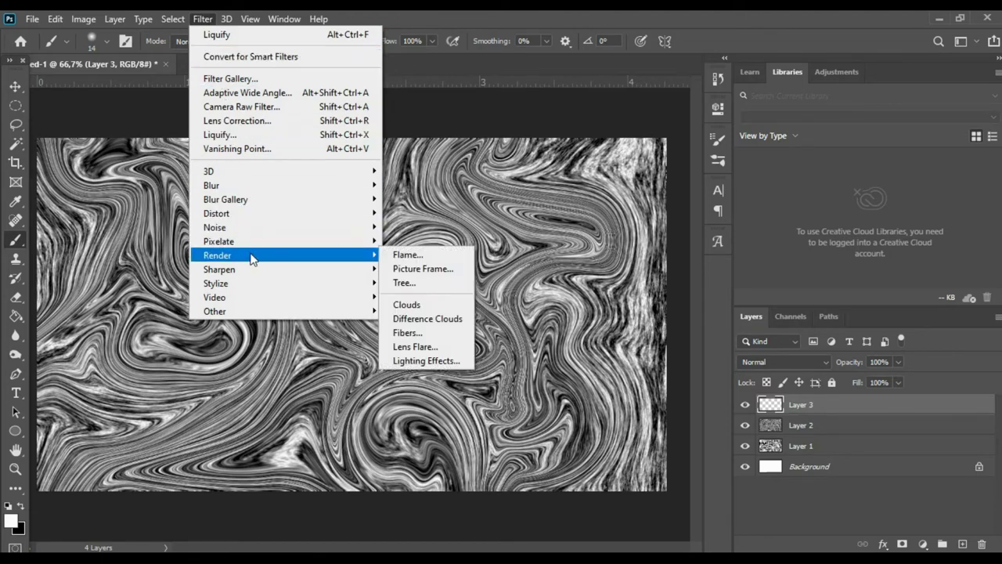
left_click(430, 304)
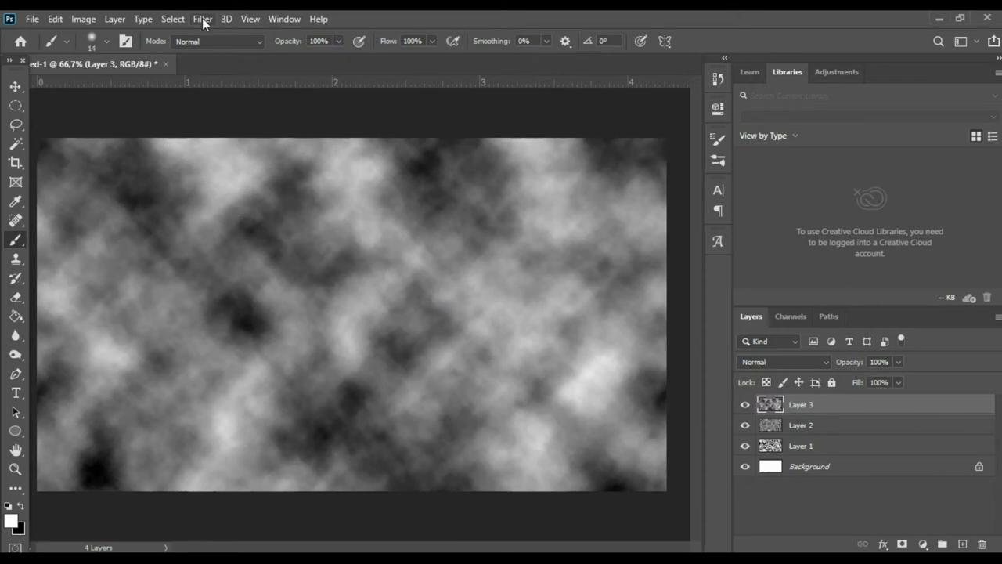
left_click(204, 19)
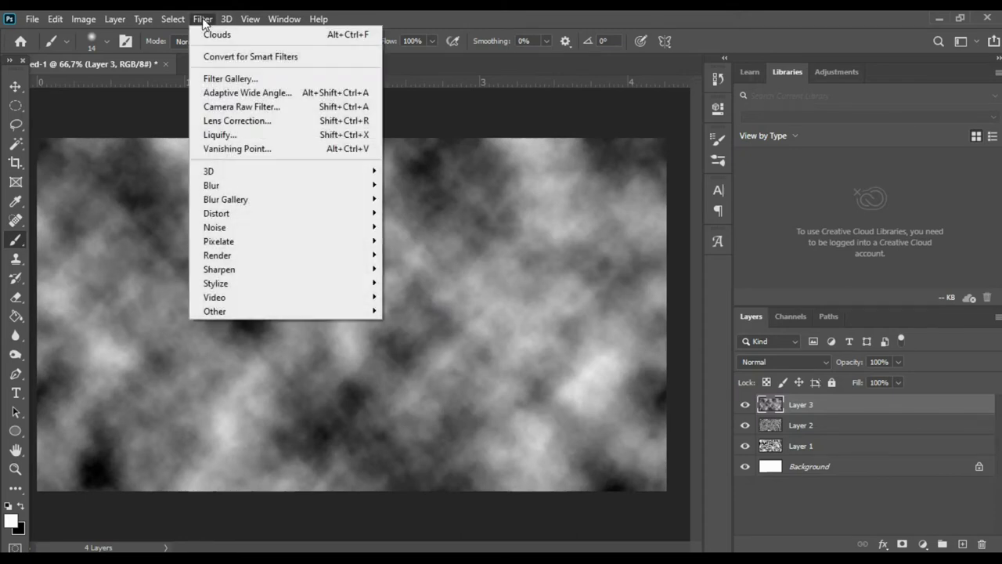
In Liquify, swirl Layer 3's clouds across the upper middle, centre-right and left.
left_click(235, 135)
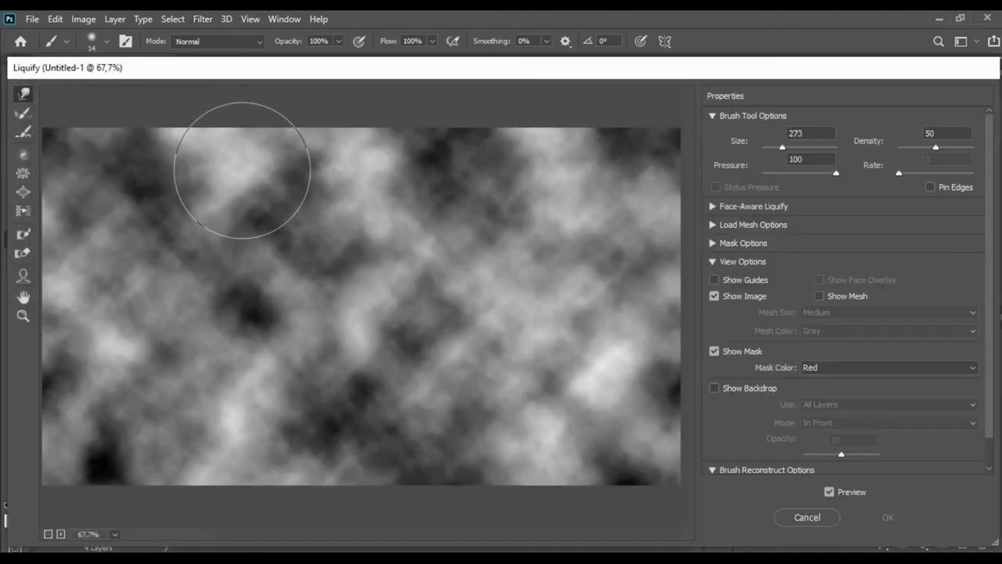
mouse_move(233, 179)
left_mouse_down()
mouse_move(167, 161)
mouse_move(212, 123)
mouse_move(162, 133)
mouse_move(146, 89)
left_mouse_up()
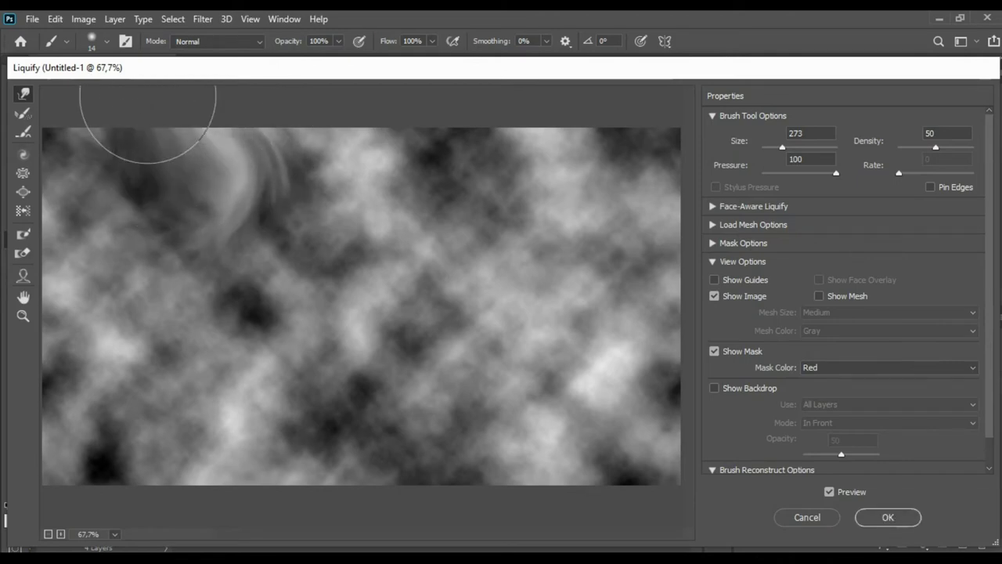
mouse_move(234, 234)
left_mouse_down()
mouse_move(269, 179)
mouse_move(402, 139)
mouse_move(300, 115)
mouse_move(376, 212)
mouse_move(506, 190)
mouse_move(555, 201)
mouse_move(617, 176)
mouse_move(586, 112)
mouse_move(533, 154)
mouse_move(470, 128)
mouse_move(477, 241)
mouse_move(459, 125)
mouse_move(481, 299)
mouse_move(525, 268)
mouse_move(571, 294)
mouse_move(541, 182)
mouse_move(559, 258)
mouse_move(618, 358)
mouse_move(638, 347)
mouse_move(662, 270)
mouse_move(708, 291)
left_mouse_up()
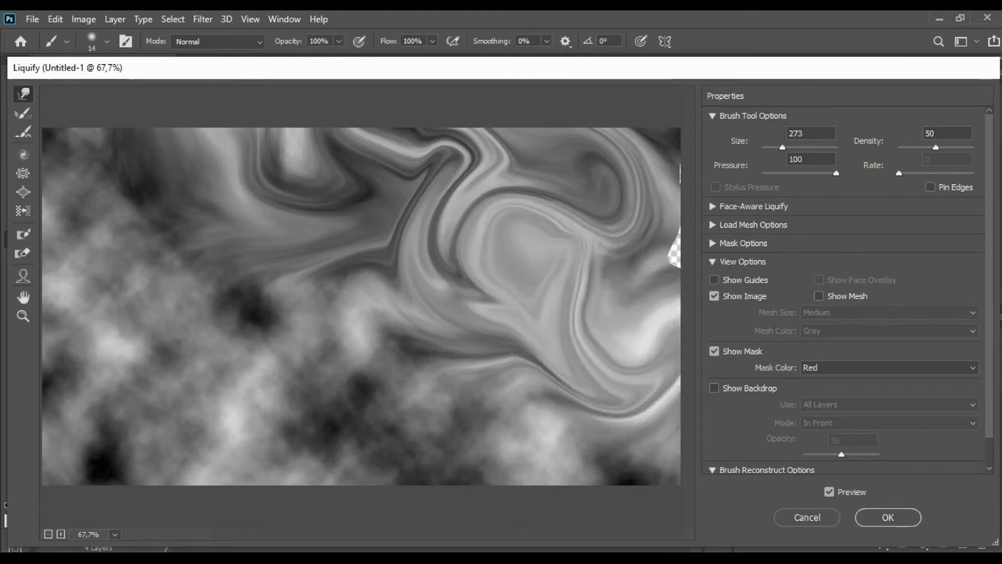
mouse_move(632, 257)
left_mouse_down()
mouse_move(642, 251)
mouse_move(537, 303)
mouse_move(592, 313)
mouse_move(502, 278)
mouse_move(604, 436)
mouse_move(603, 402)
mouse_move(671, 403)
mouse_move(586, 457)
mouse_move(587, 320)
mouse_move(324, 414)
mouse_move(427, 262)
mouse_move(204, 251)
mouse_move(337, 358)
mouse_move(293, 384)
mouse_move(392, 436)
mouse_move(426, 369)
mouse_move(515, 481)
left_mouse_up()
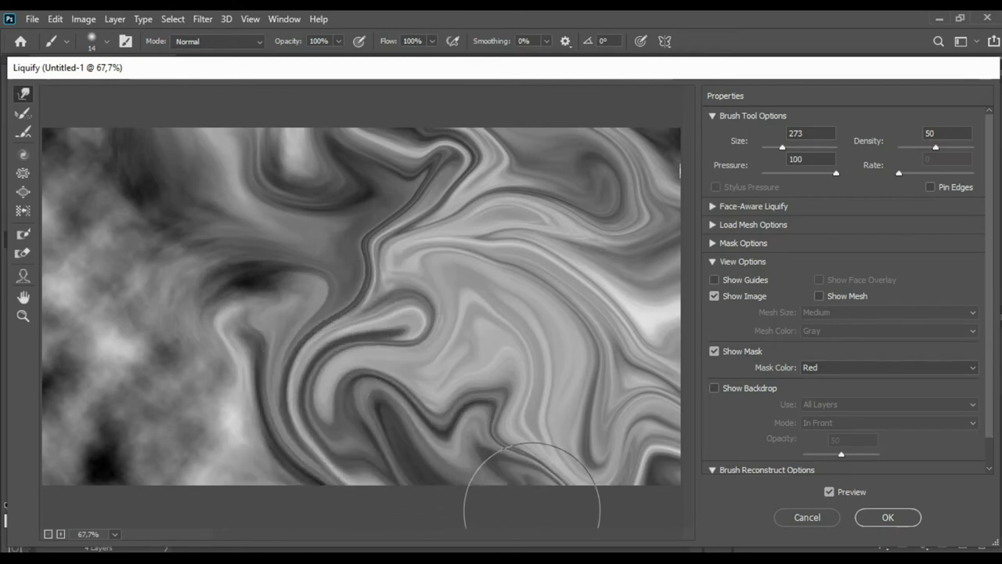
mouse_move(264, 259)
left_mouse_down()
mouse_move(203, 271)
mouse_move(224, 306)
mouse_move(146, 380)
mouse_move(168, 394)
mouse_move(167, 481)
mouse_move(324, 537)
left_mouse_up()
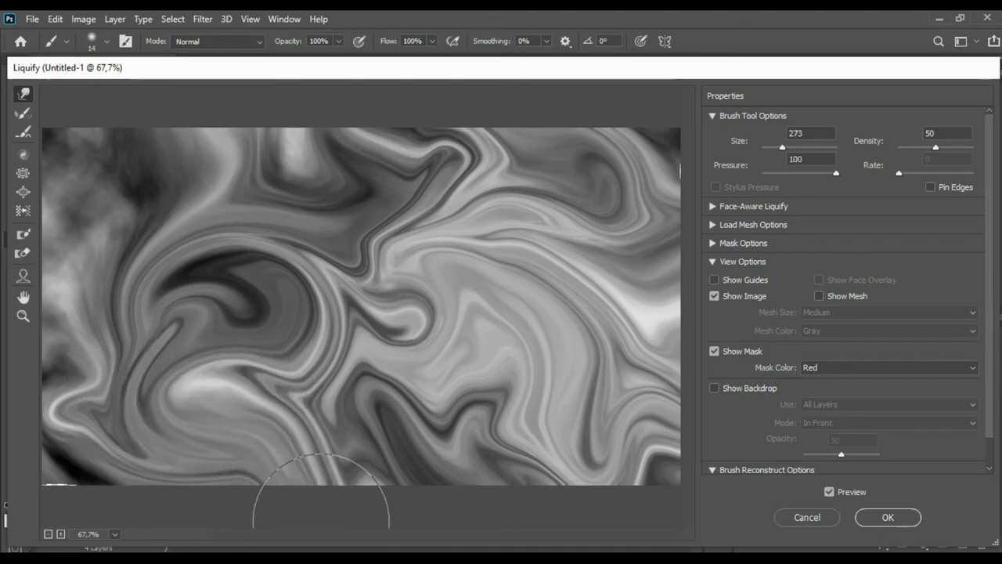
mouse_move(253, 404)
left_mouse_down()
mouse_move(112, 481)
mouse_move(201, 290)
mouse_move(157, 168)
mouse_move(145, 179)
mouse_move(47, 133)
mouse_move(161, 163)
mouse_move(134, 180)
mouse_move(81, 126)
mouse_move(118, 157)
mouse_move(86, 133)
mouse_move(192, 290)
mouse_move(123, 162)
mouse_move(102, 94)
mouse_move(129, 172)
mouse_move(95, 185)
mouse_move(101, 201)
mouse_move(217, 152)
mouse_move(345, 227)
mouse_move(392, 197)
mouse_move(291, 273)
mouse_move(459, 291)
mouse_move(558, 390)
mouse_move(337, 391)
mouse_move(89, 459)
mouse_move(224, 415)
mouse_move(16, 513)
mouse_move(286, 533)
mouse_move(403, 435)
mouse_move(576, 397)
mouse_move(279, 298)
mouse_move(234, 195)
mouse_move(224, 235)
mouse_move(101, 191)
mouse_move(158, 152)
mouse_move(149, 235)
left_mouse_up()
Keep warping the clouds into spirals across the upper left, lower left and centre.
mouse_move(459, 246)
left_mouse_down()
mouse_move(637, 258)
mouse_move(640, 354)
left_mouse_up()
mouse_move(123, 235)
left_mouse_down()
mouse_move(123, 213)
mouse_move(100, 246)
mouse_move(101, 235)
mouse_move(162, 246)
mouse_move(268, 279)
mouse_move(274, 362)
mouse_move(439, 282)
mouse_move(291, 168)
mouse_move(514, 179)
mouse_move(480, 165)
mouse_move(627, 167)
left_mouse_up()
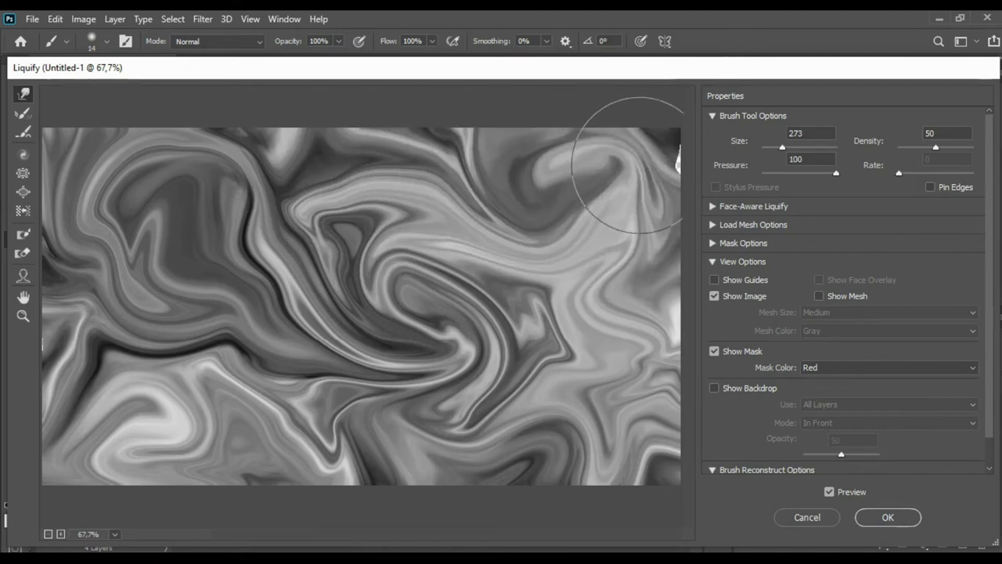
mouse_move(313, 369)
left_mouse_down()
mouse_move(168, 447)
mouse_move(315, 422)
mouse_move(290, 436)
left_mouse_up()
mouse_move(604, 402)
left_mouse_down()
mouse_move(577, 392)
mouse_move(653, 234)
left_mouse_up()
mouse_move(212, 268)
left_mouse_down()
mouse_move(274, 235)
mouse_move(151, 224)
mouse_move(190, 347)
mouse_move(179, 269)
mouse_move(123, 258)
mouse_move(168, 425)
left_mouse_up()
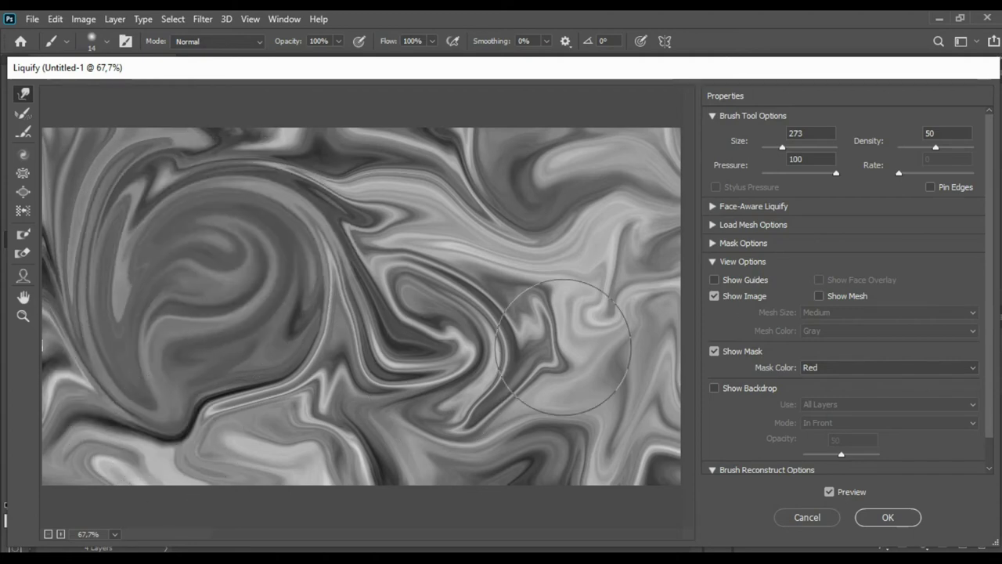
mouse_move(264, 284)
left_mouse_down()
mouse_move(180, 266)
mouse_move(224, 246)
left_mouse_up()
mouse_move(313, 168)
left_mouse_down()
mouse_move(152, 345)
mouse_move(195, 329)
mouse_move(224, 303)
mouse_move(195, 475)
mouse_move(185, 415)
mouse_move(213, 168)
mouse_move(217, 269)
mouse_move(280, 202)
mouse_move(104, 236)
mouse_move(146, 302)
mouse_move(56, 268)
mouse_move(112, 313)
mouse_move(108, 390)
mouse_move(107, 190)
mouse_move(167, 369)
mouse_move(183, 314)
mouse_move(136, 226)
mouse_move(161, 202)
mouse_move(201, 280)
mouse_move(228, 306)
mouse_move(188, 308)
mouse_move(336, 303)
mouse_move(571, 268)
mouse_move(258, 280)
mouse_move(336, 194)
mouse_move(251, 235)
mouse_move(368, 227)
mouse_move(536, 195)
mouse_move(392, 168)
mouse_move(515, 303)
left_mouse_up()
Apply the Liquify warp and add a Gradient Map adjustment layer.
left_click(891, 514)
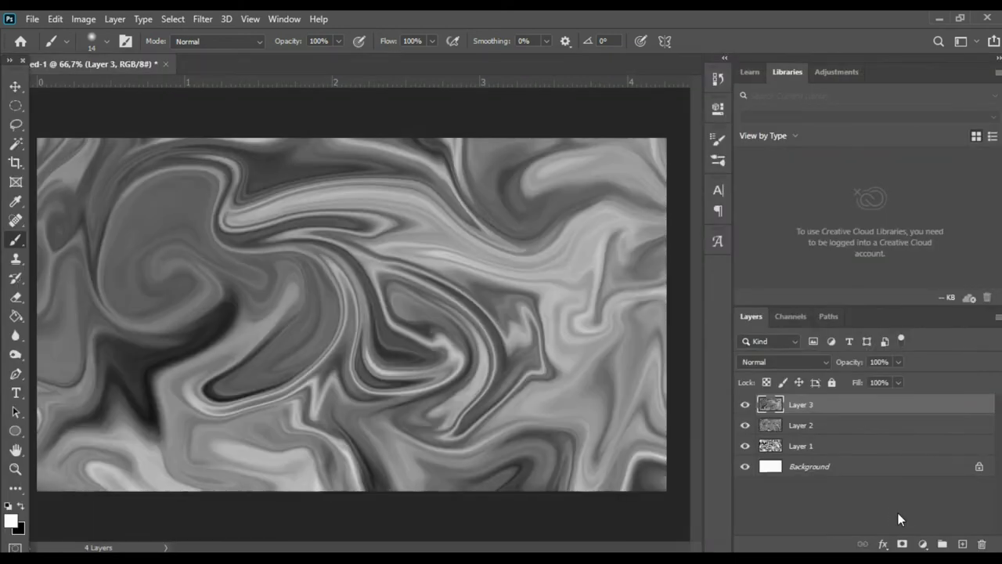
left_click(926, 544)
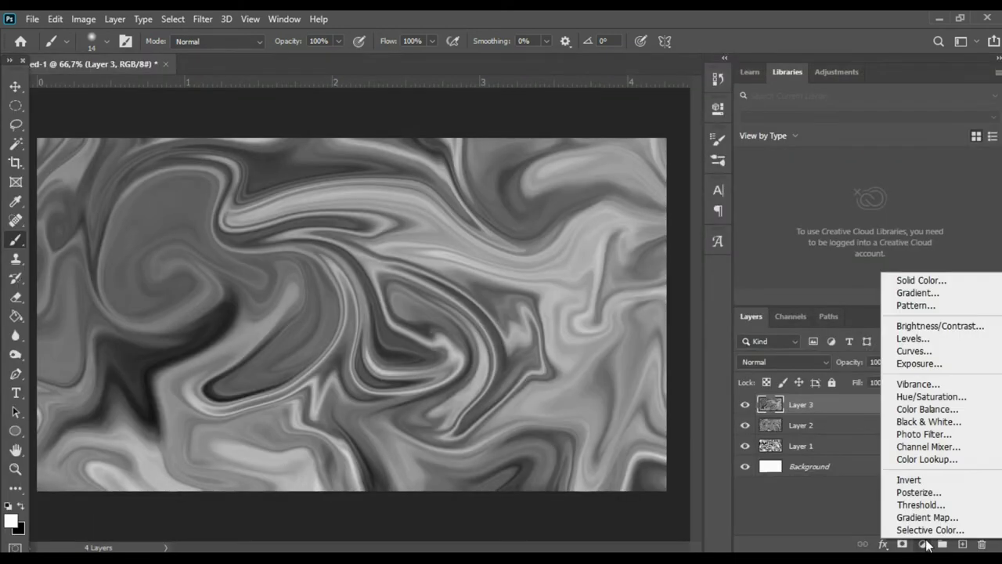
left_click(931, 518)
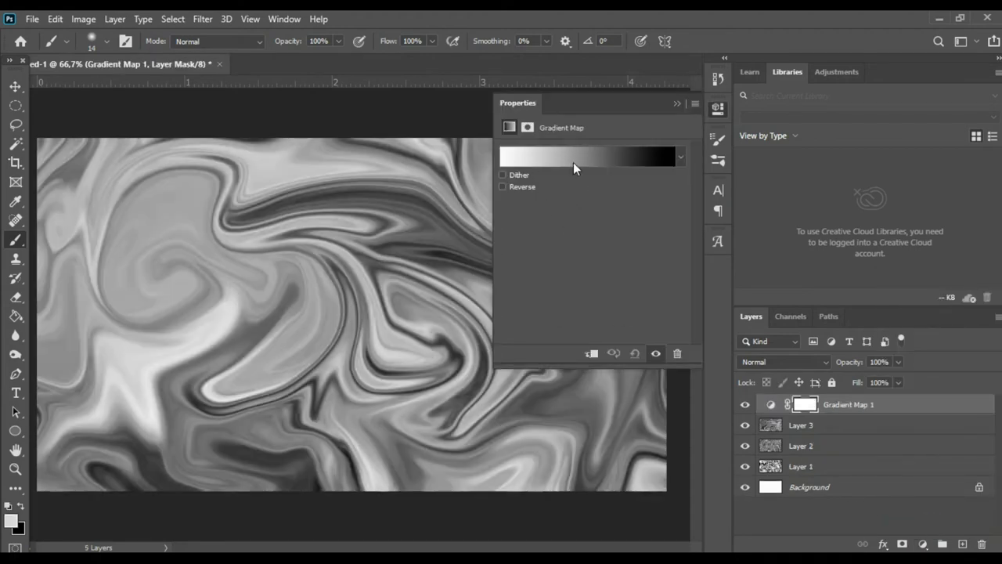
In the Gradient Editor, set the light end stop to a saturated bright cyan.
left_click(583, 155)
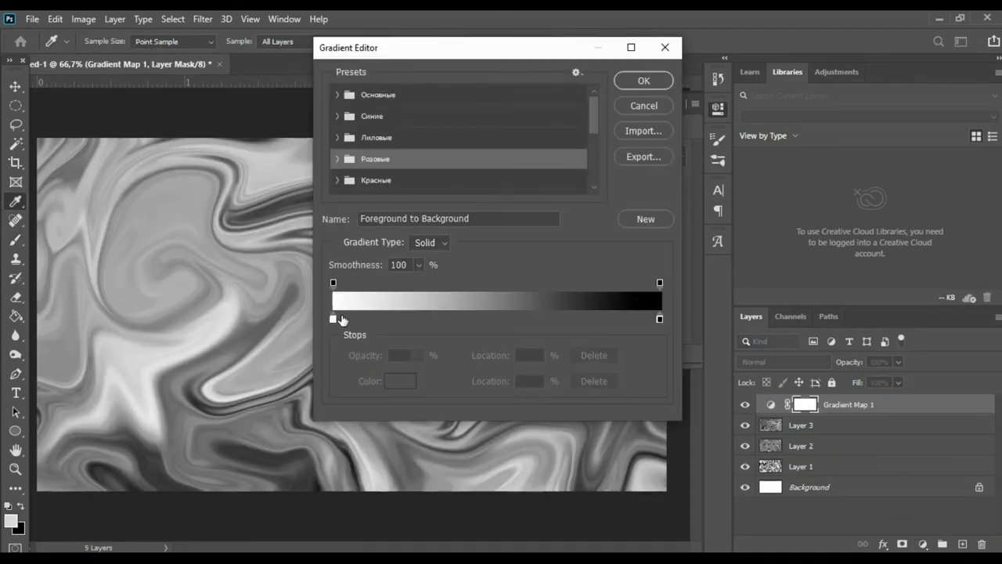
left_click(333, 319)
double_click(333, 318)
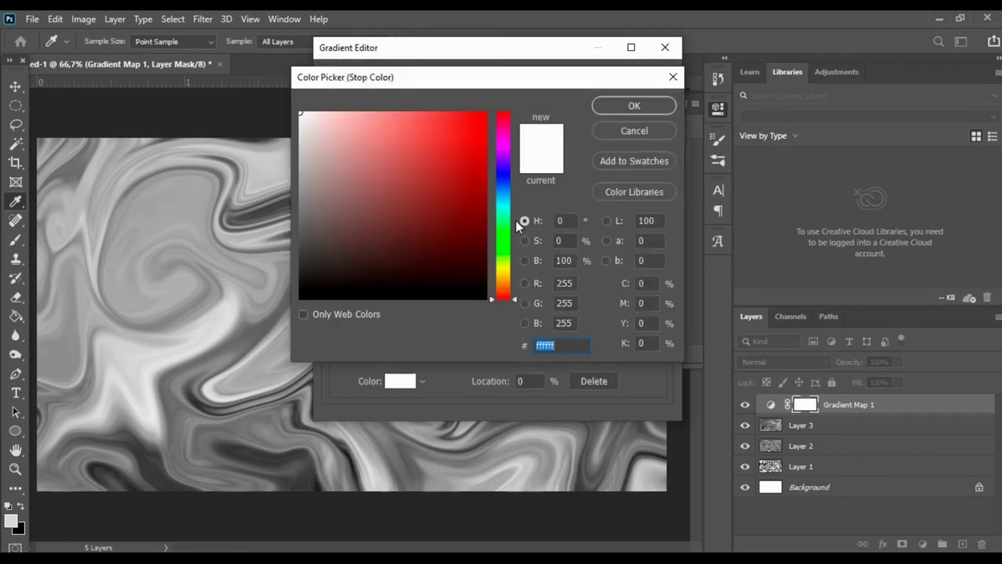
left_click_drag(504, 187, 508, 206)
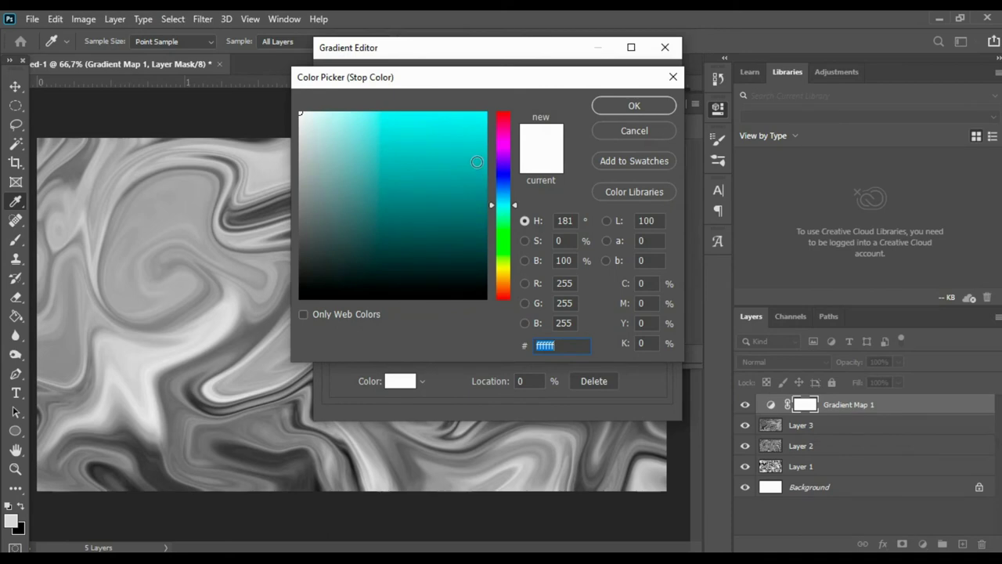
left_click_drag(478, 165, 498, 104)
left_click(636, 105)
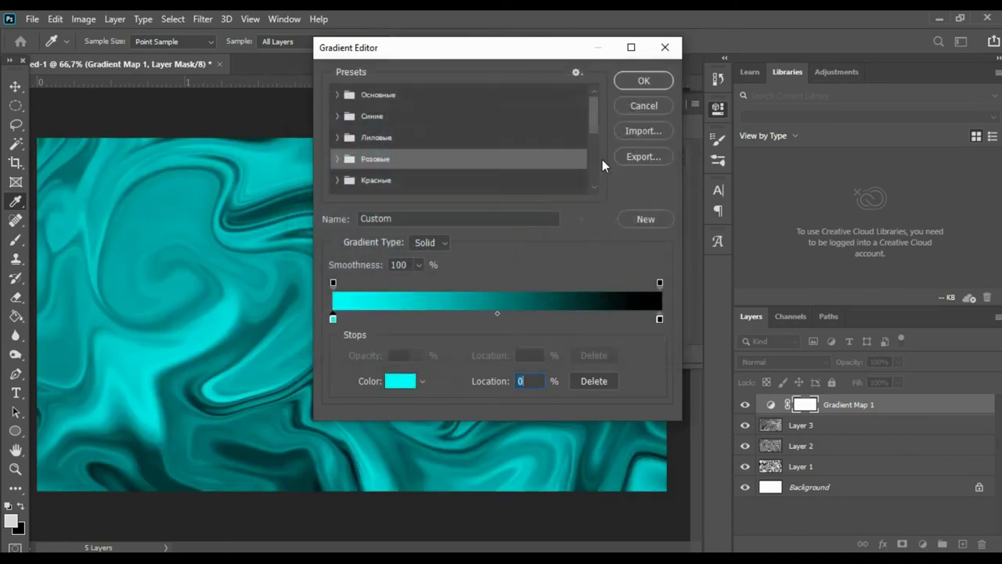
double_click(660, 319)
Set the gradient's right end stop to strong blue 0072ff.
left_click_drag(505, 190, 515, 217)
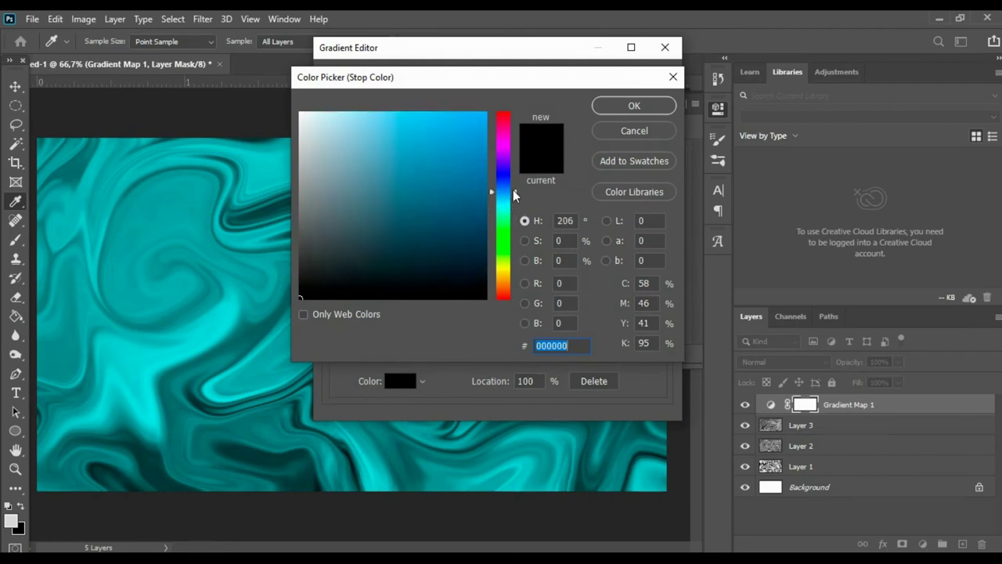
left_click_drag(514, 216, 515, 185)
left_click_drag(477, 127, 533, 91)
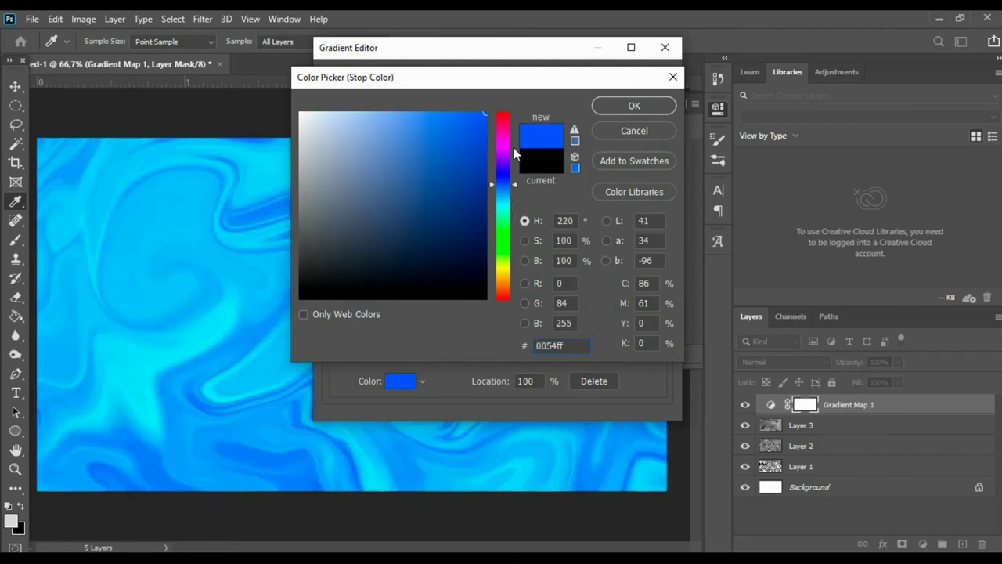
left_click_drag(504, 194, 515, 196)
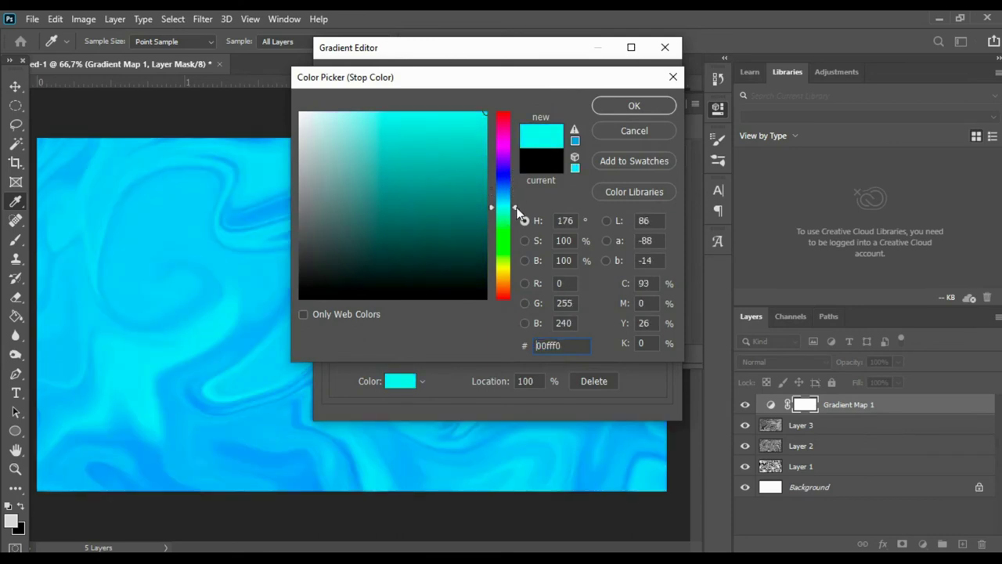
left_click_drag(515, 196, 515, 188)
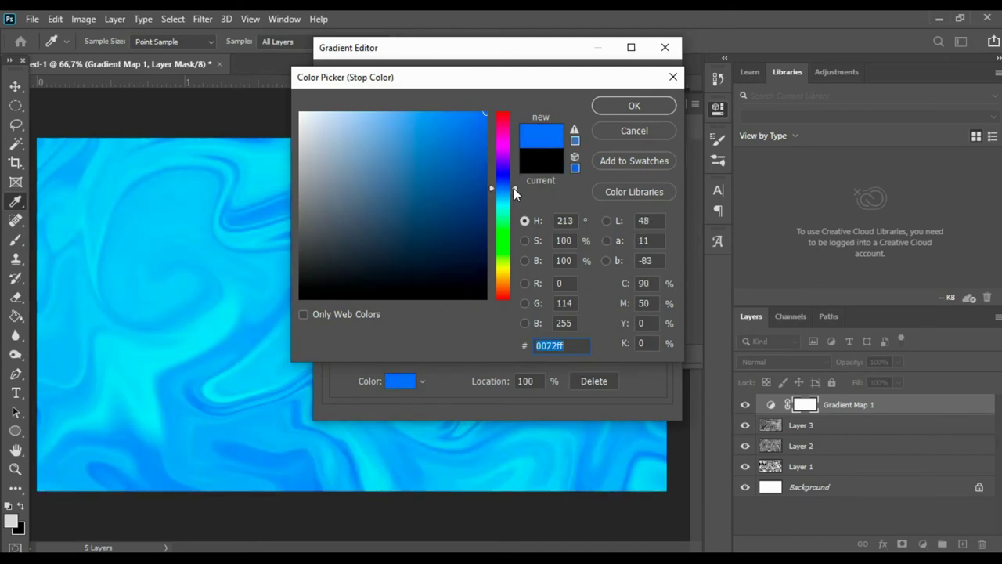
left_click(609, 112)
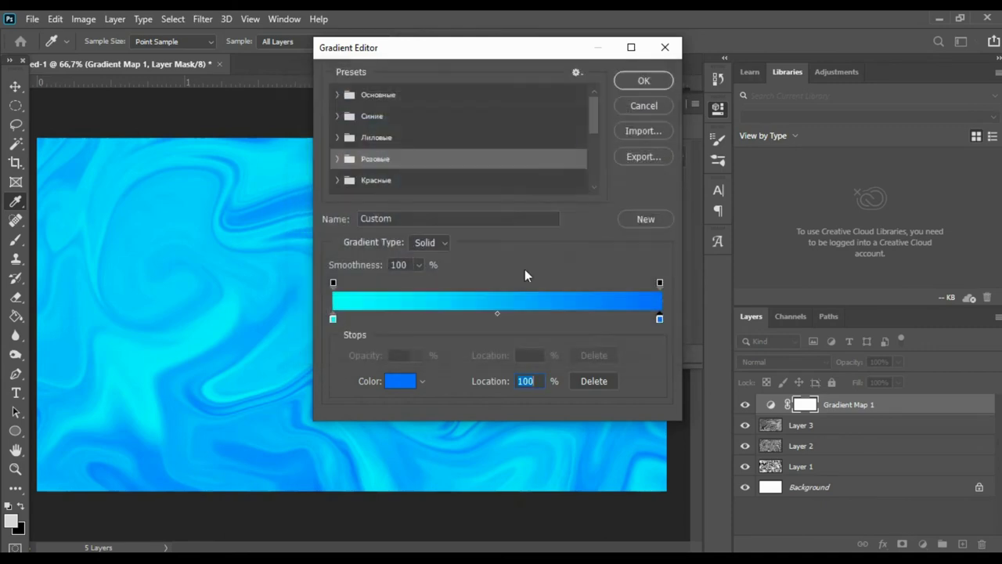
Add a trial middle stop at 42%, try pale purple-to-cyan colours, then delete it.
left_click(496, 313)
left_click(470, 318)
double_click(471, 318)
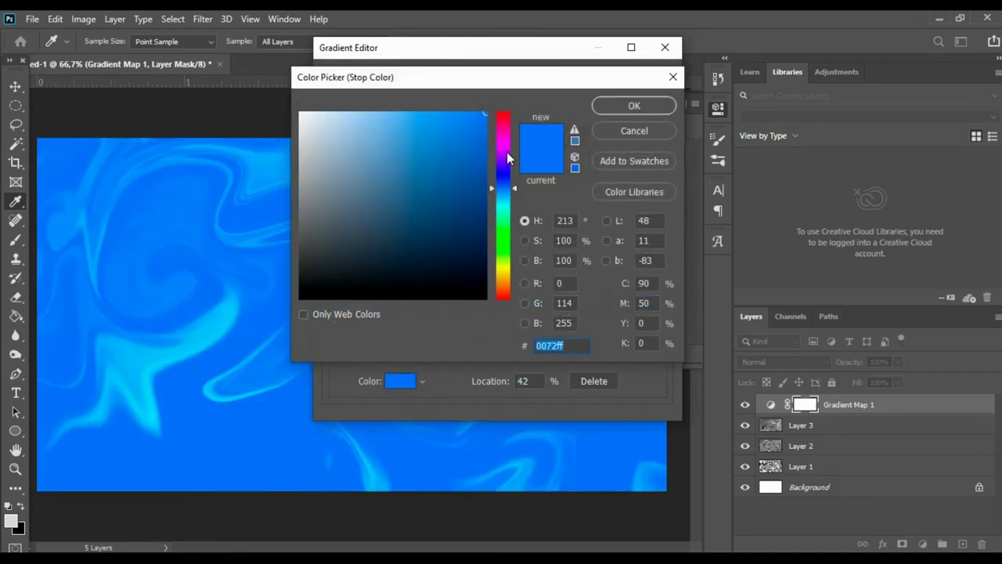
left_click(505, 144)
left_click_drag(505, 145, 503, 160)
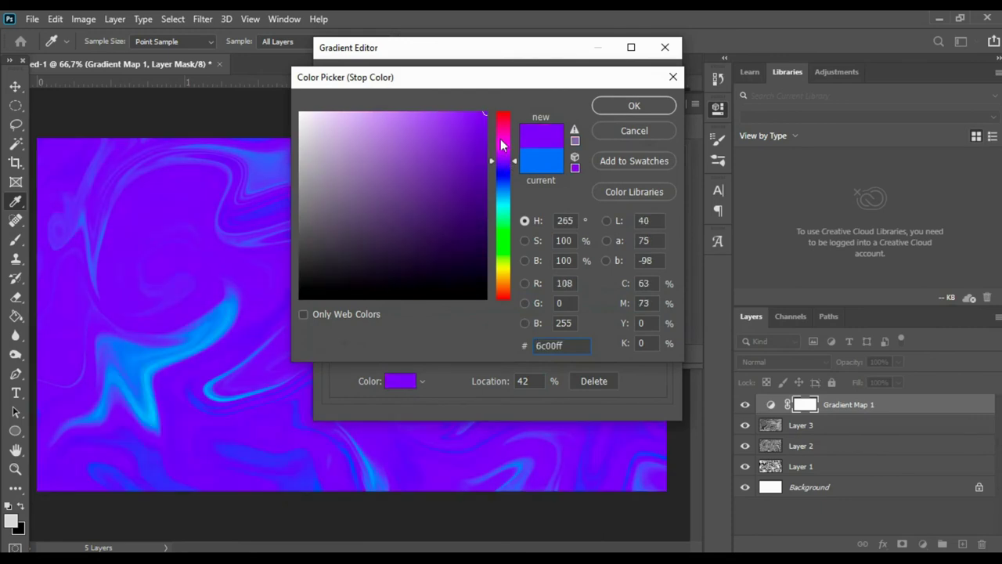
left_click_drag(483, 104, 352, 113)
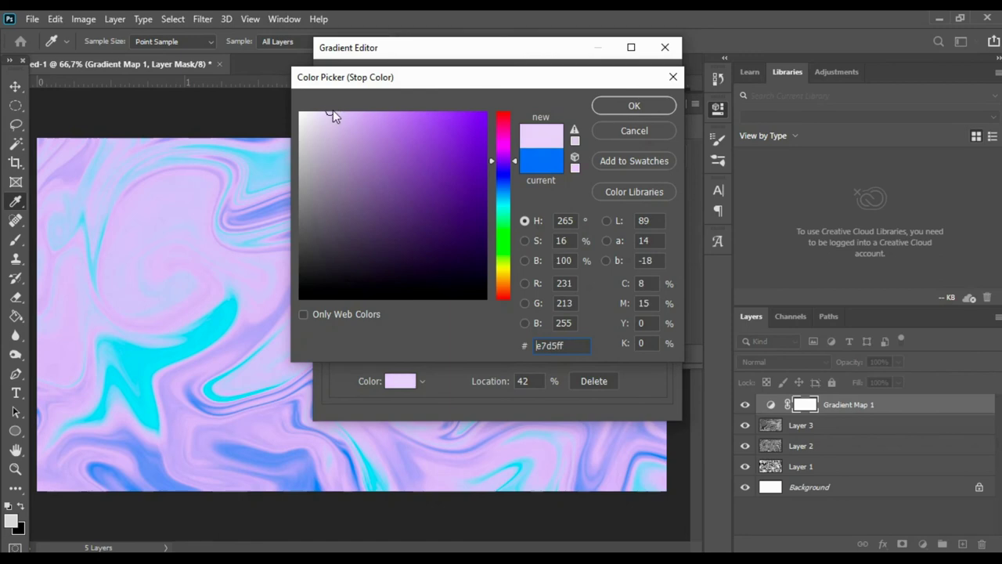
left_click(498, 190)
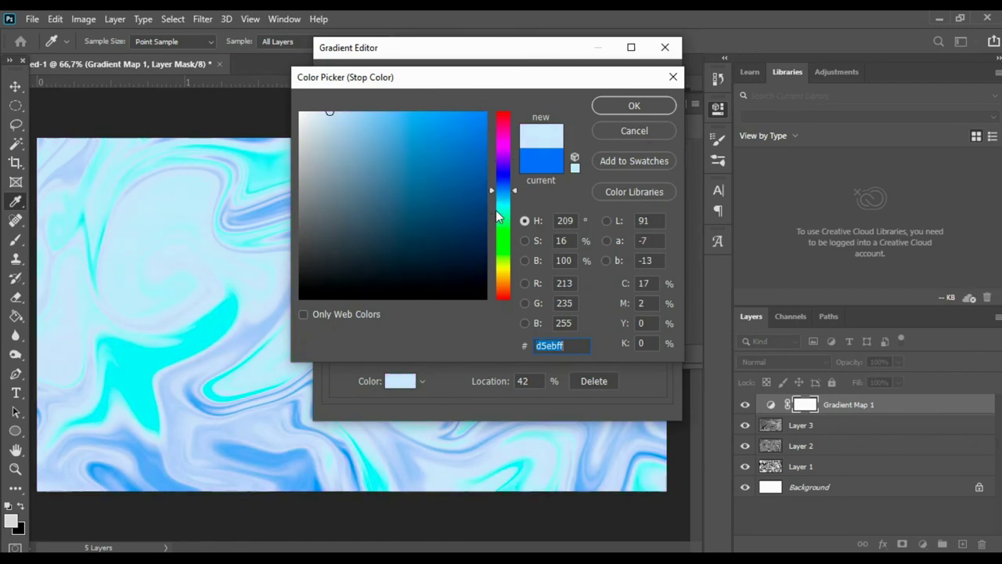
left_click_drag(505, 210, 507, 223)
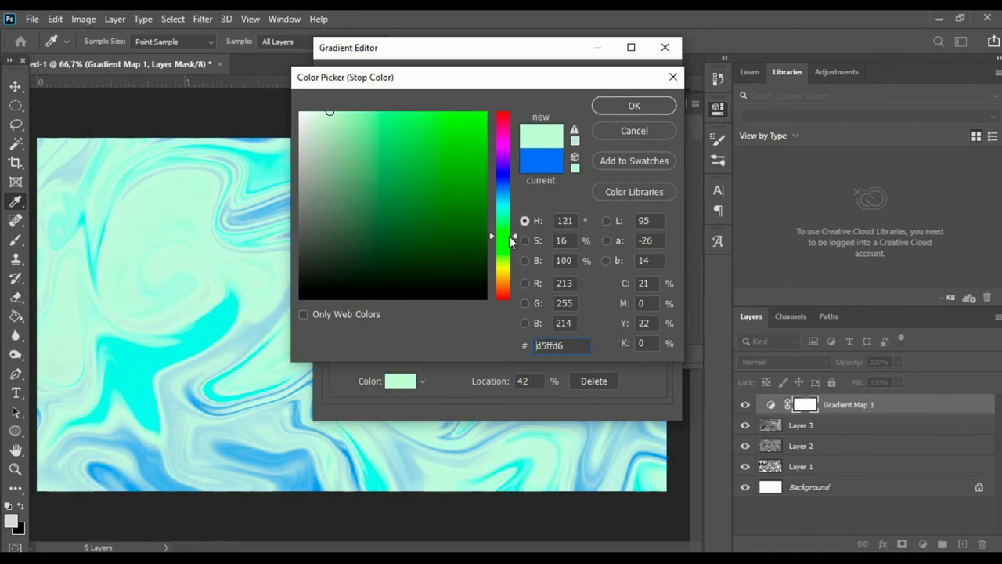
left_click_drag(513, 255, 507, 219)
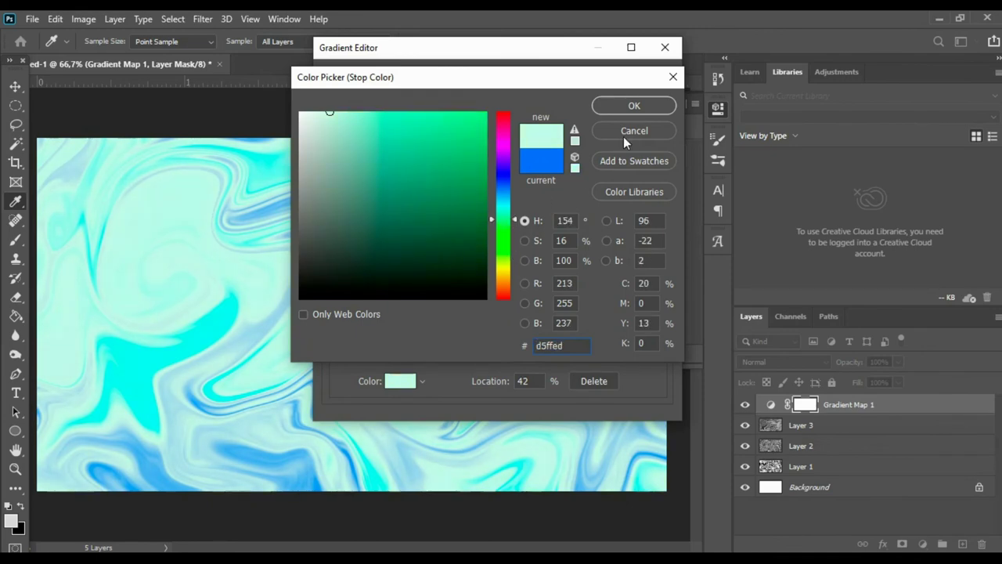
key("Return")
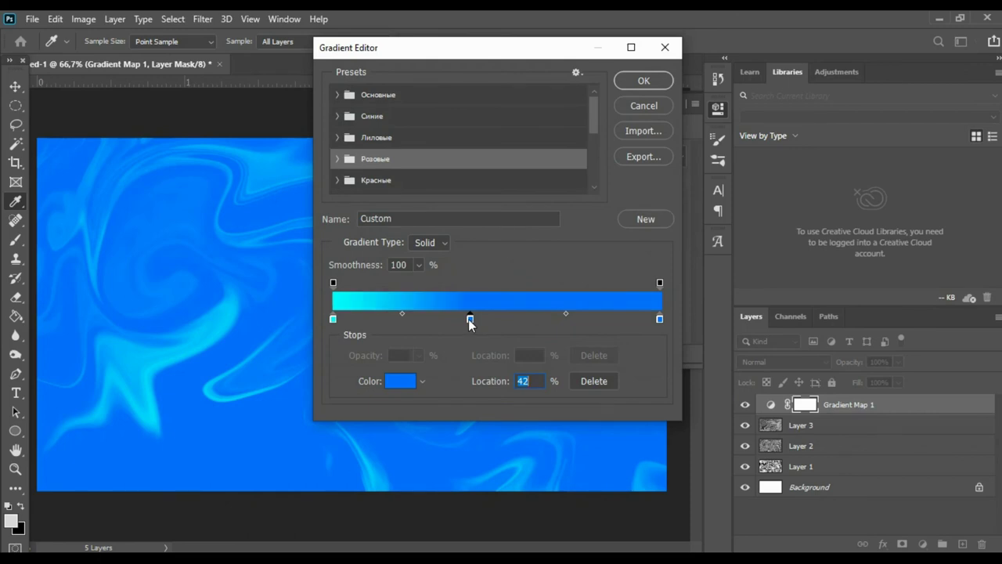
key("Delete")
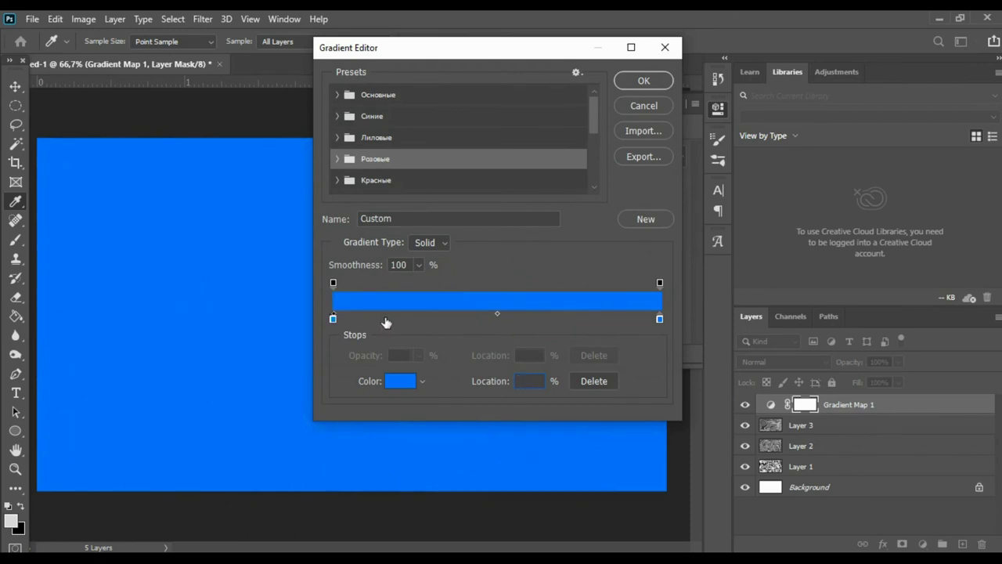
Set the left stop to cyan 00effe, apply the cyan-to-blue gradient, and preview it reversed.
double_click(333, 318)
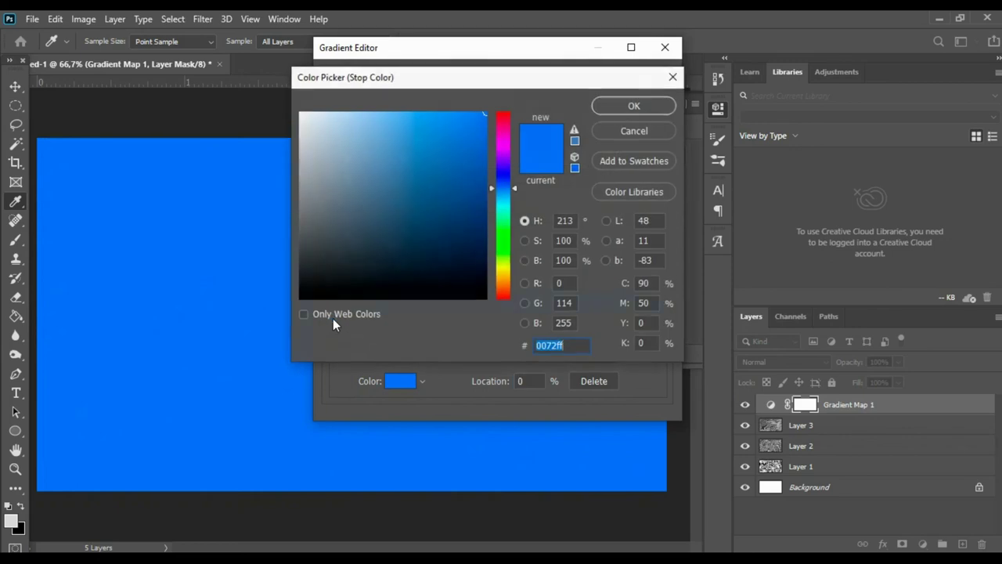
left_click(504, 210)
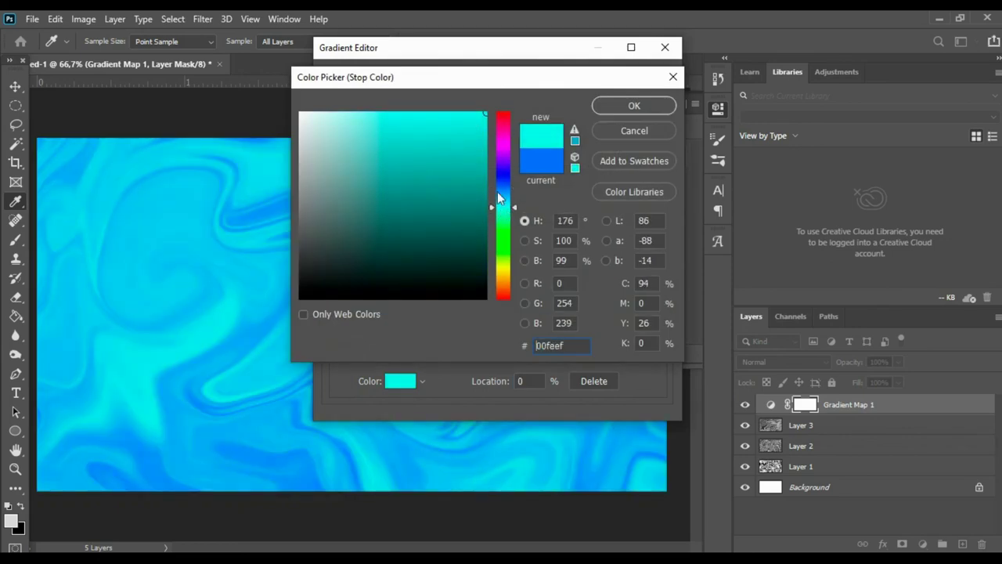
left_click_drag(501, 213, 507, 205)
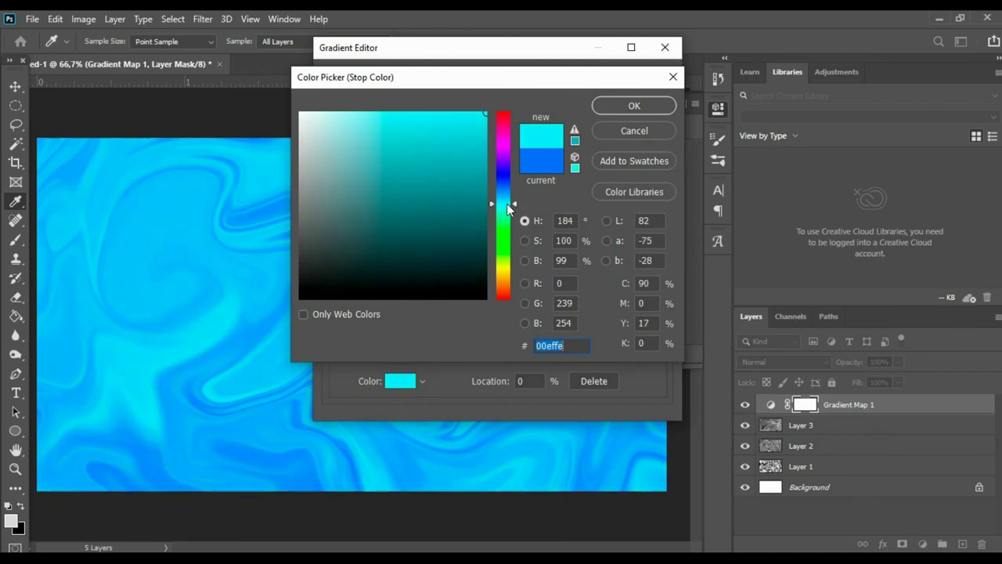
left_click(622, 106)
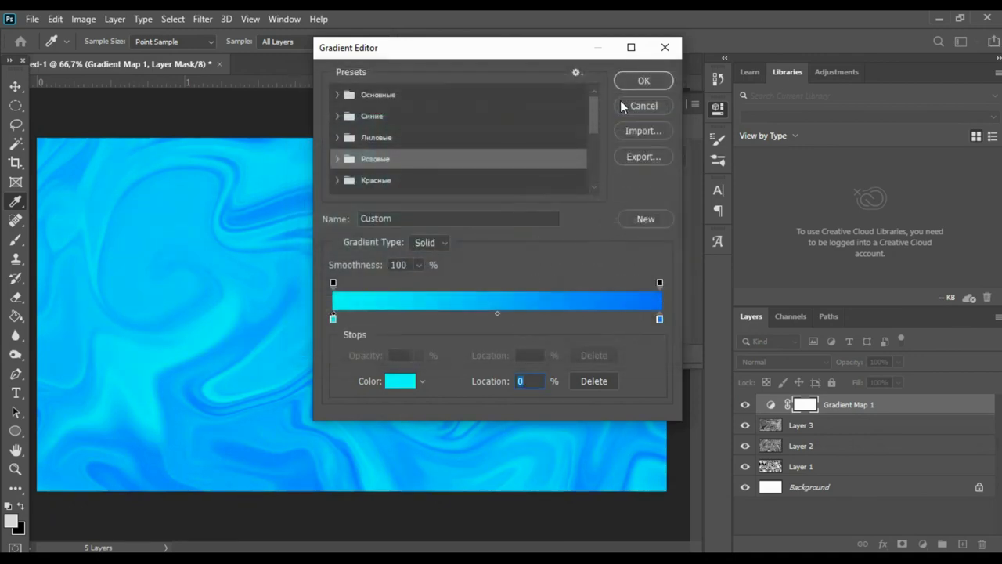
left_click(645, 82)
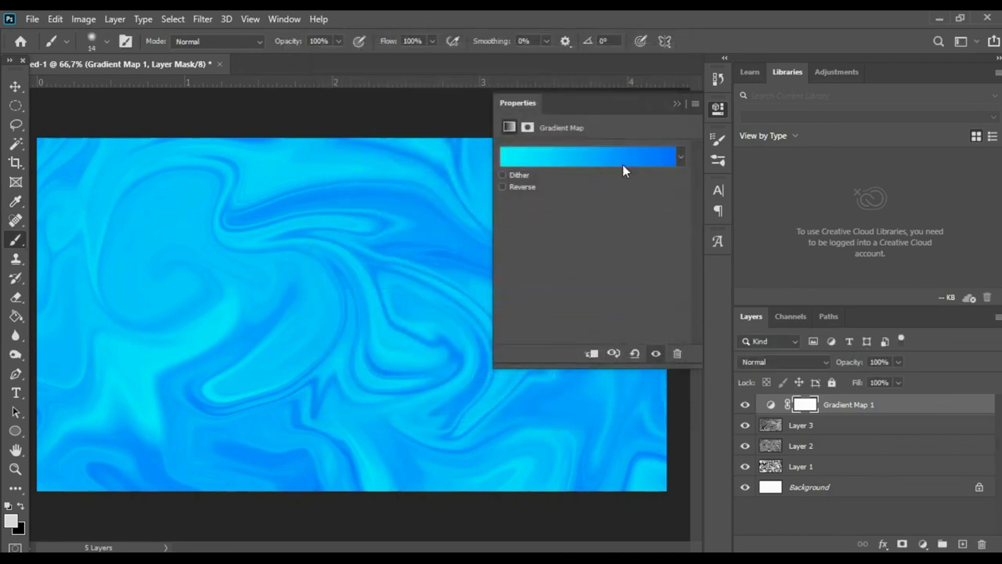
left_click(509, 186)
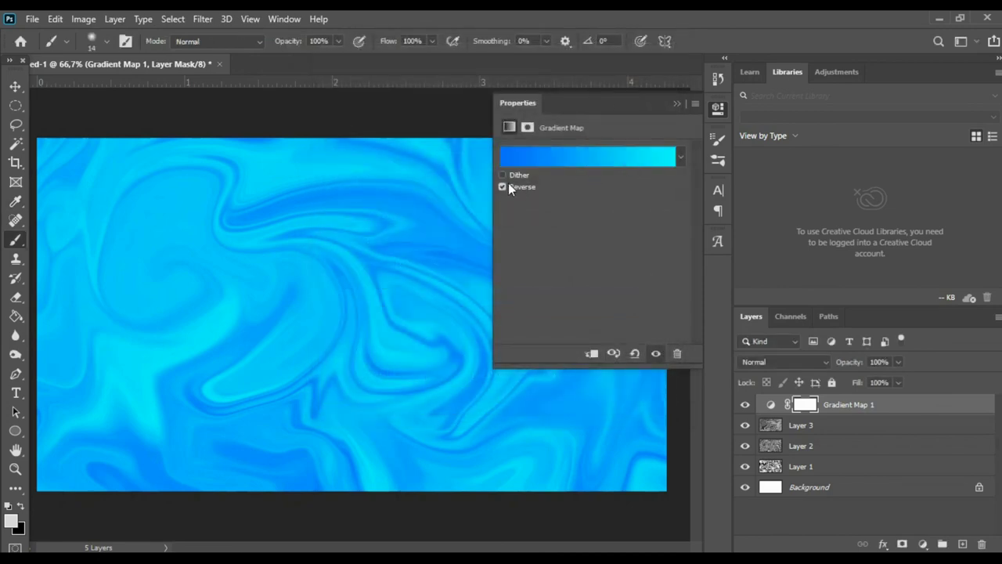
Restore the gradient direction, add a cyan stop at 24%, and close the Properties panel.
left_click(509, 186)
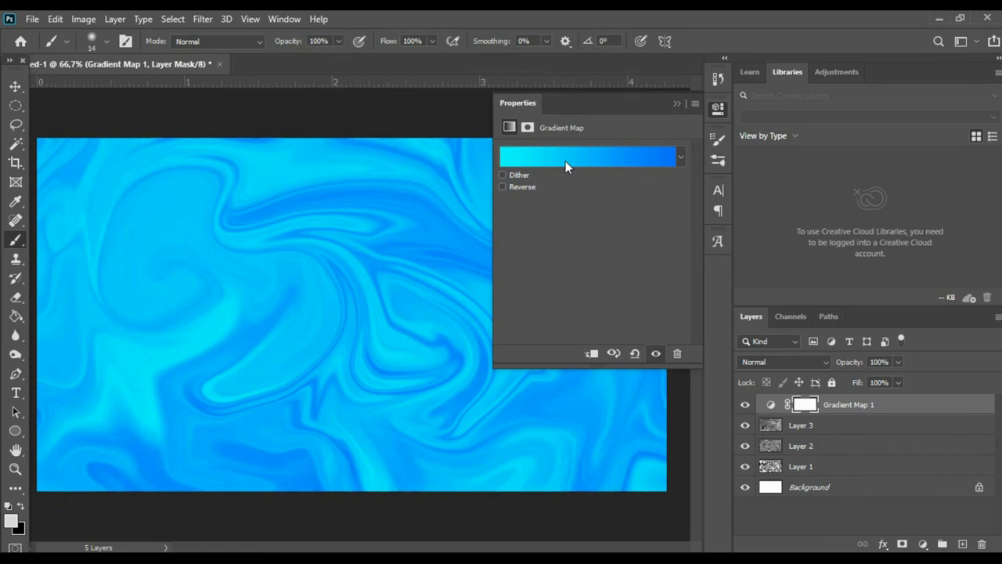
left_click(566, 161)
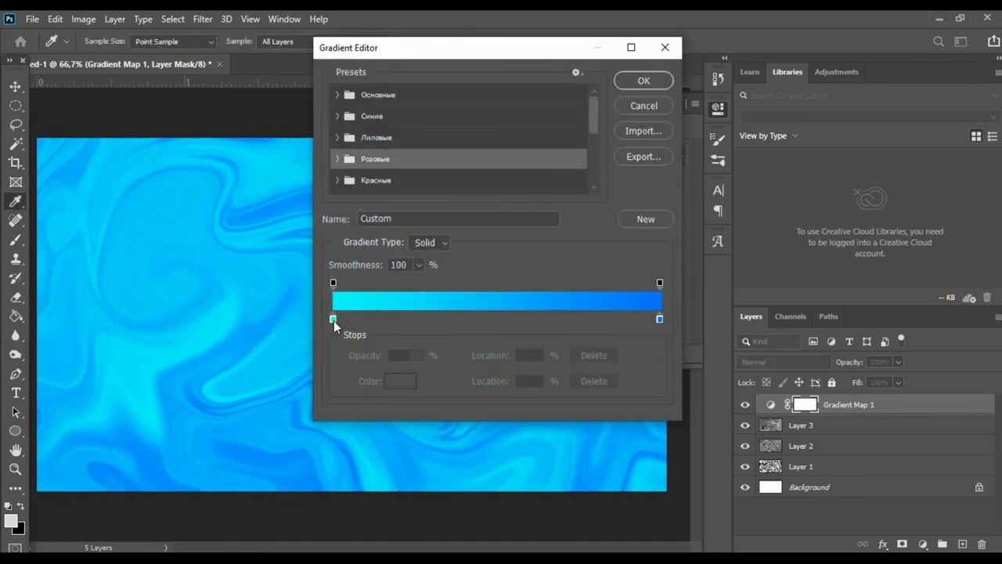
left_click_drag(333, 320, 367, 319)
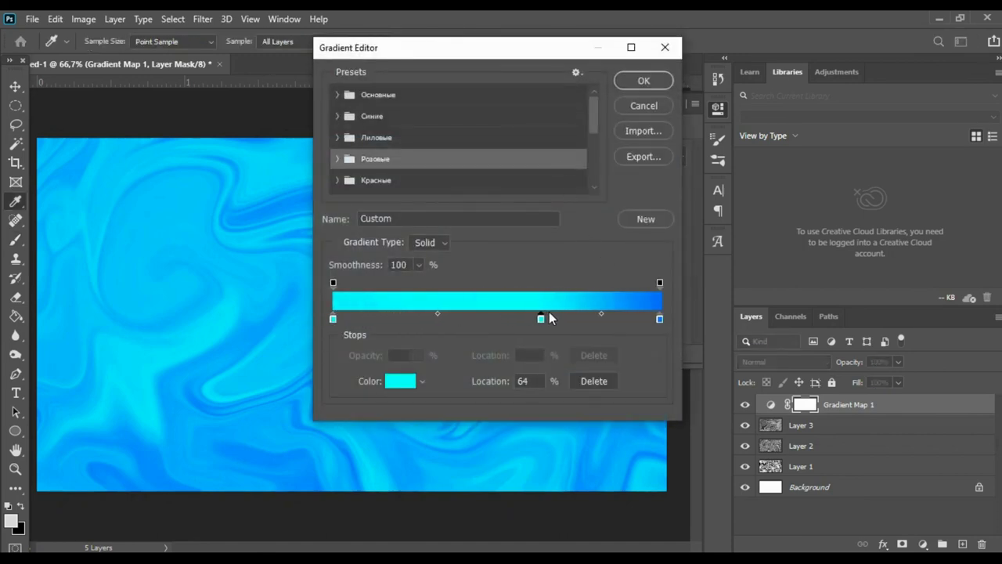
left_click_drag(549, 317, 418, 317)
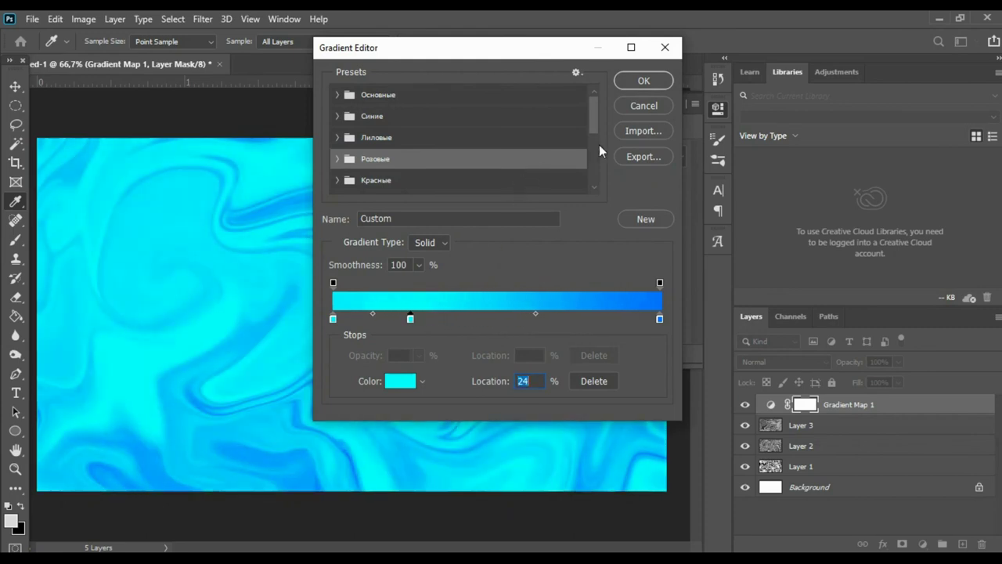
left_click(659, 83)
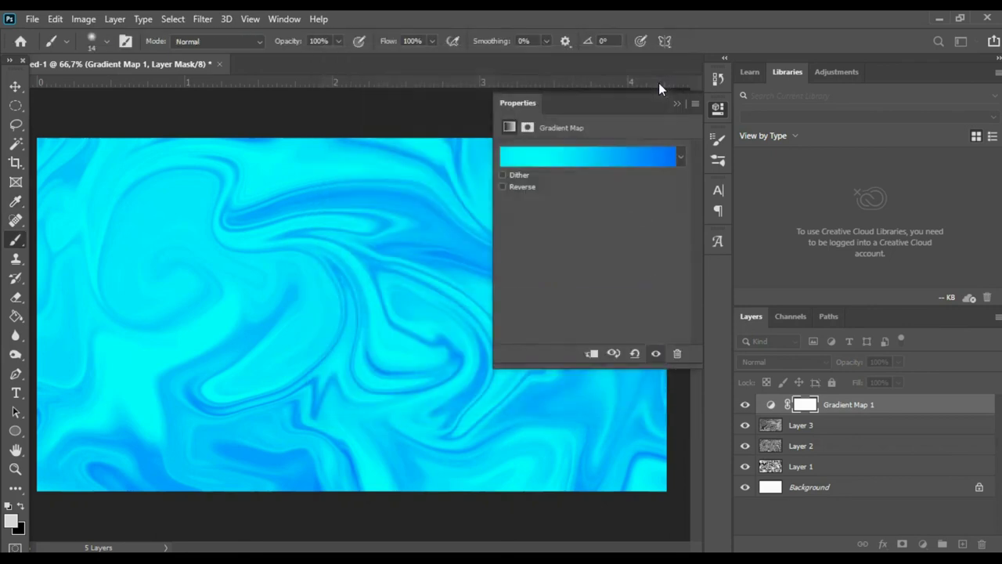
left_click(677, 104)
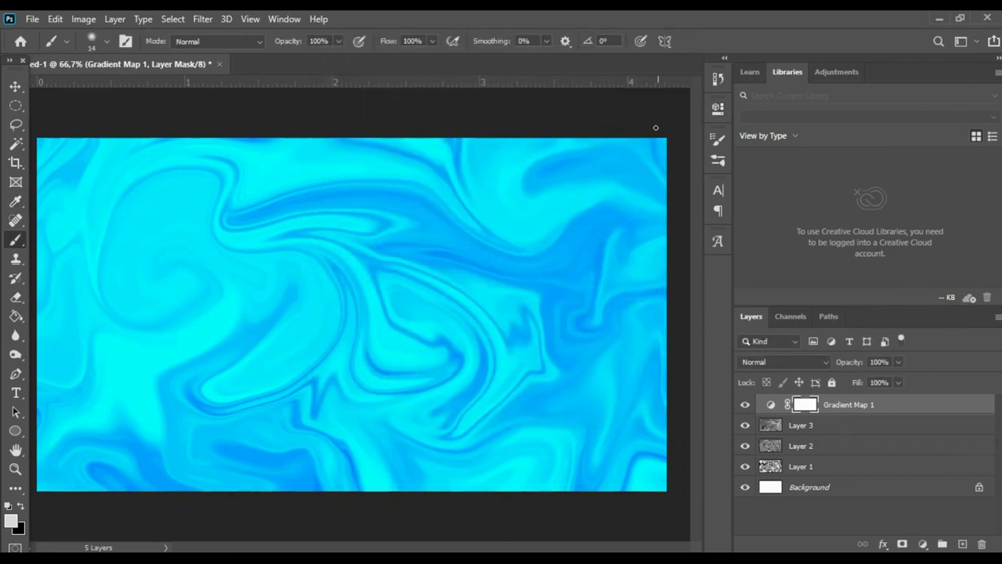